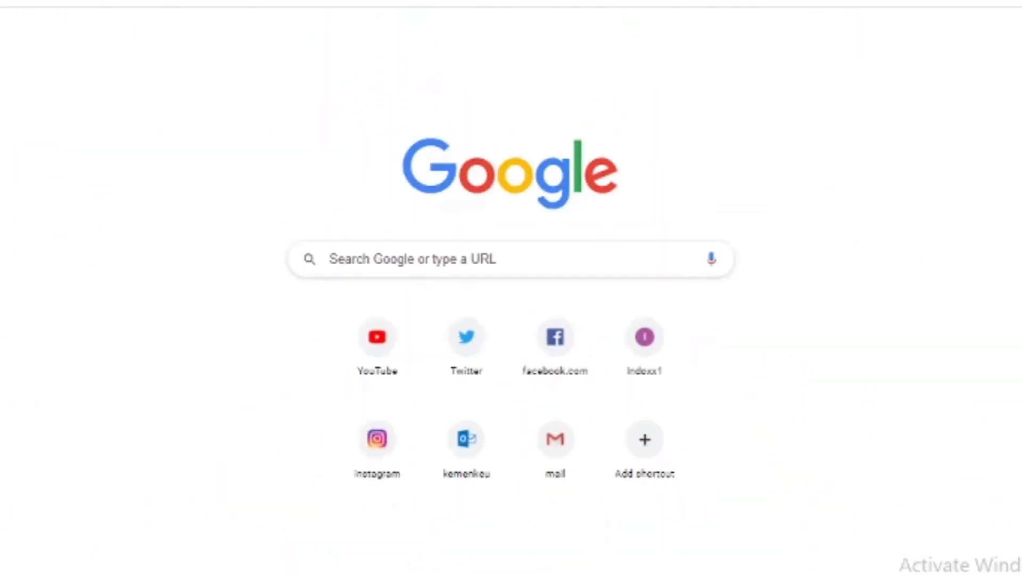
Open the Pelita website and enter the account username.
type("pelita.kemenkeu.go.id")
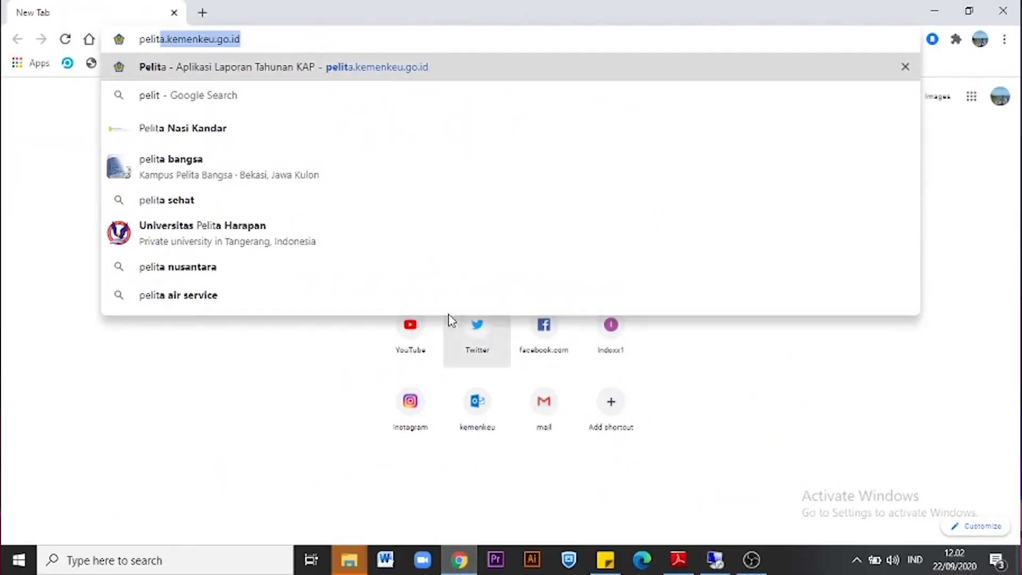
key("Return")
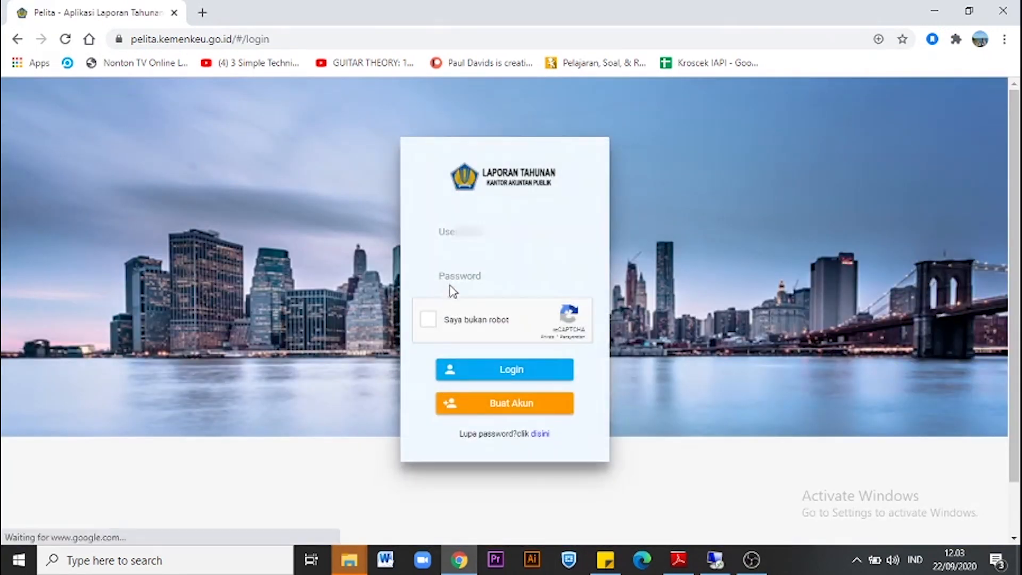
left_click(485, 228)
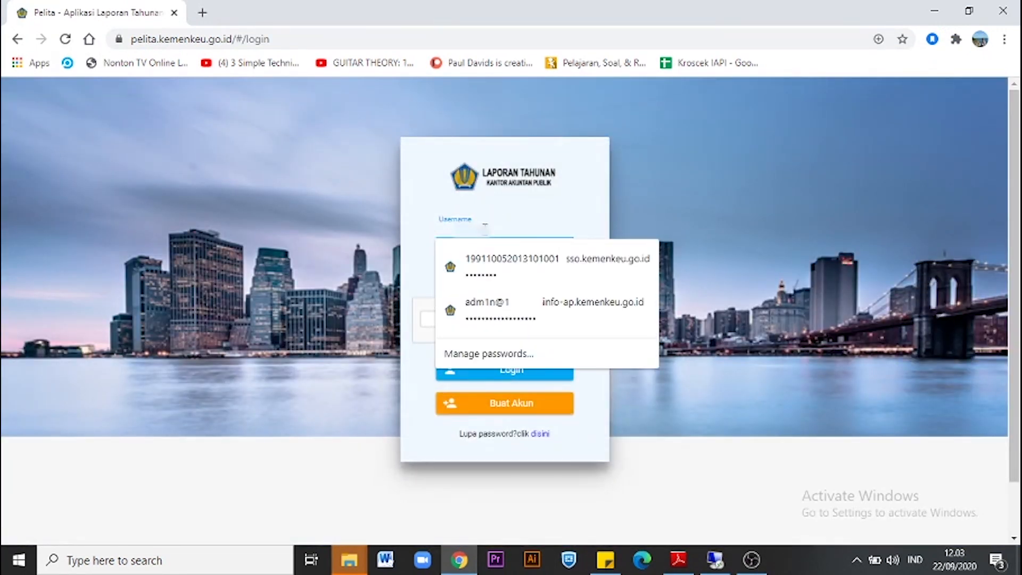
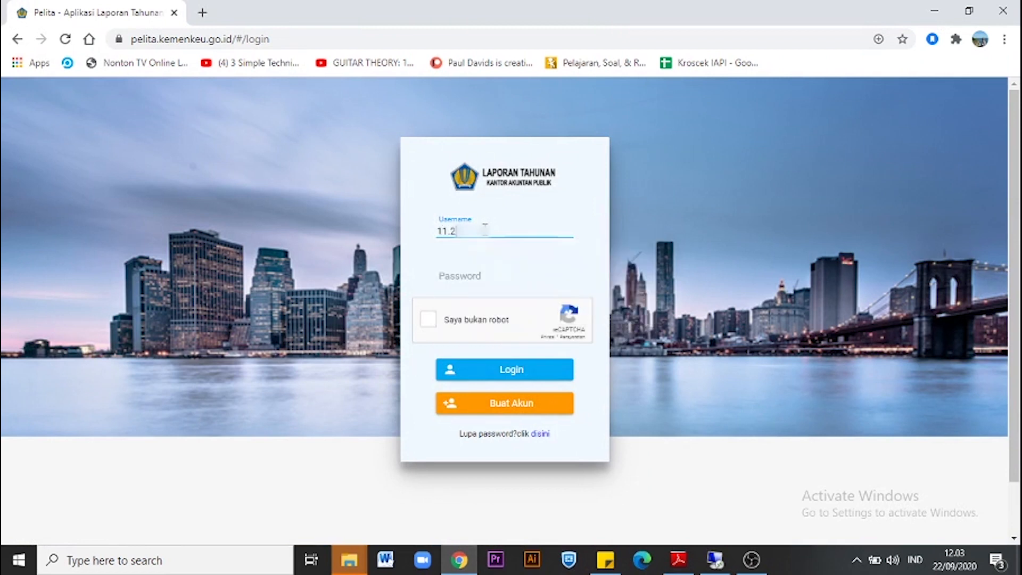
left_click(477, 288)
Enter the password, confirm the reCAPTCHA and log in to reach the dashboard.
left_click(470, 273)
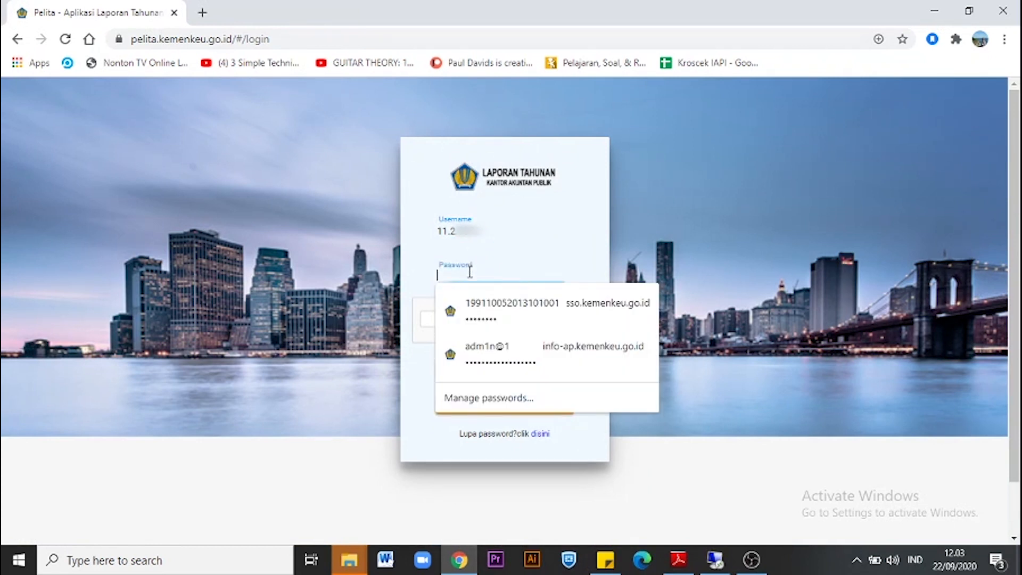
type("••••••")
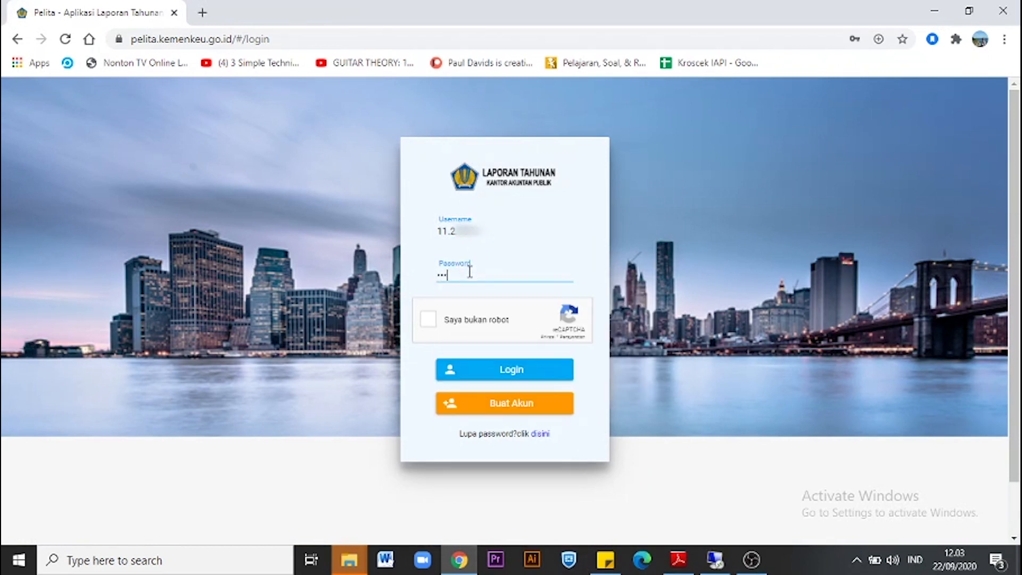
type("•••")
left_click(430, 322)
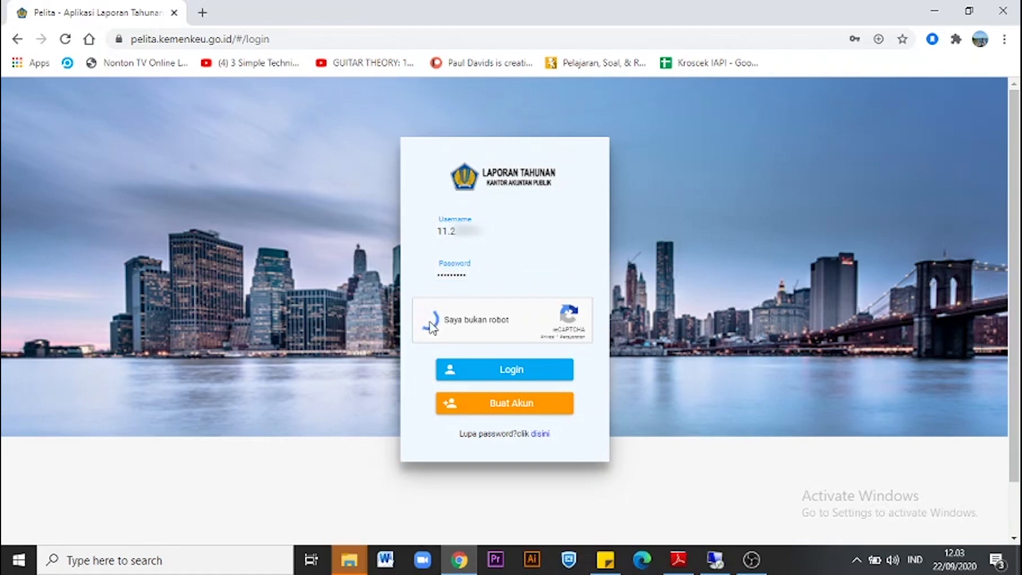
left_click(491, 374)
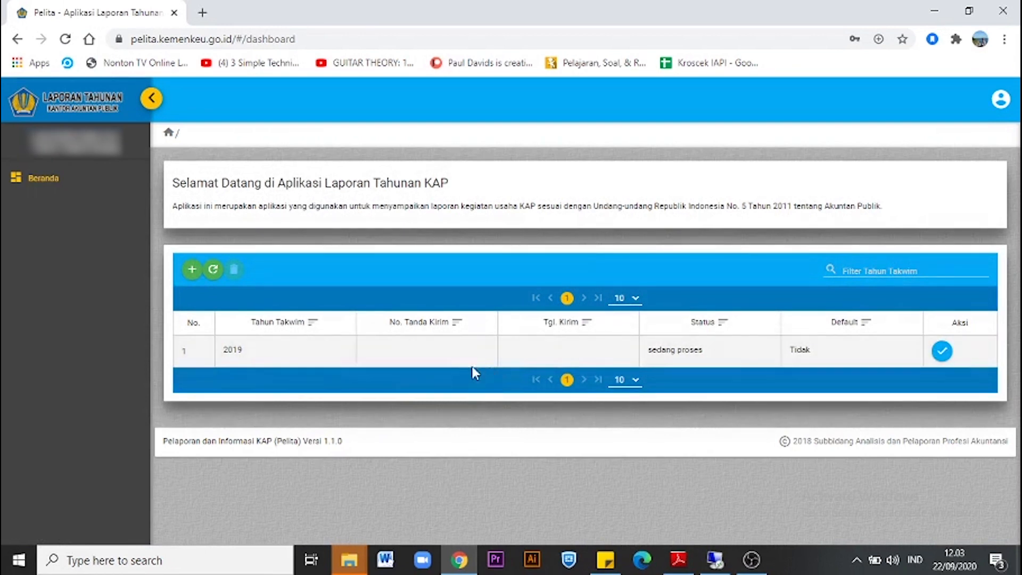
Save a new Tahun Takwim 2020 entry and mark it as the default year.
left_click(191, 270)
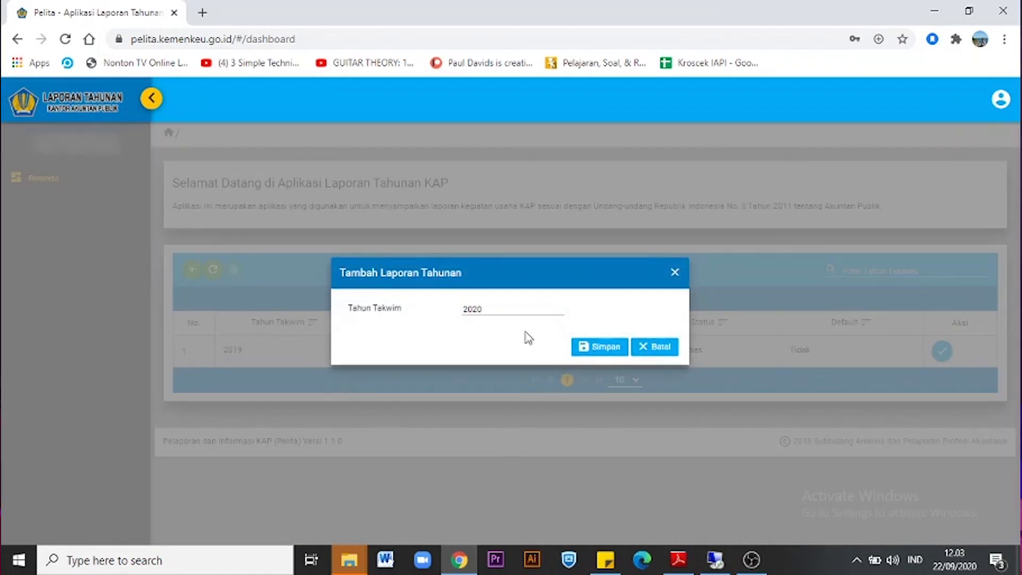
left_click(589, 350)
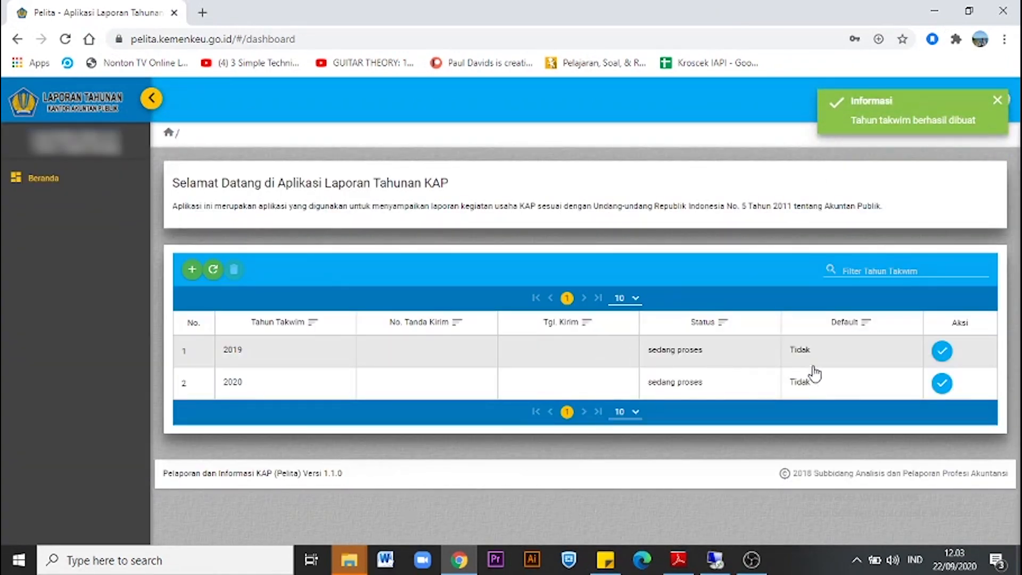
left_click(938, 383)
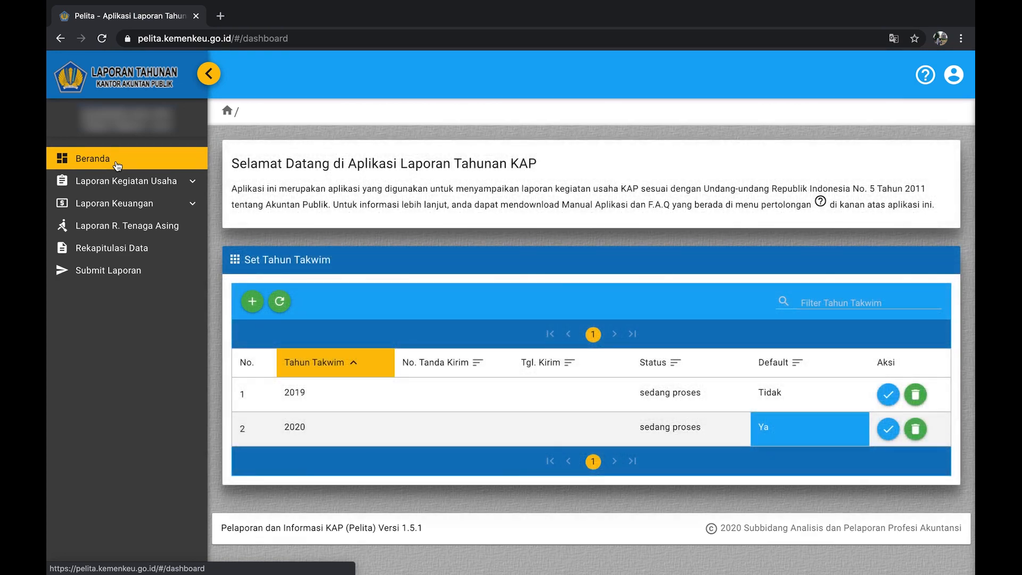
Go to Laporan Kegiatan Usaha > Klien > Audit Umum and start a new client.
left_click(121, 182)
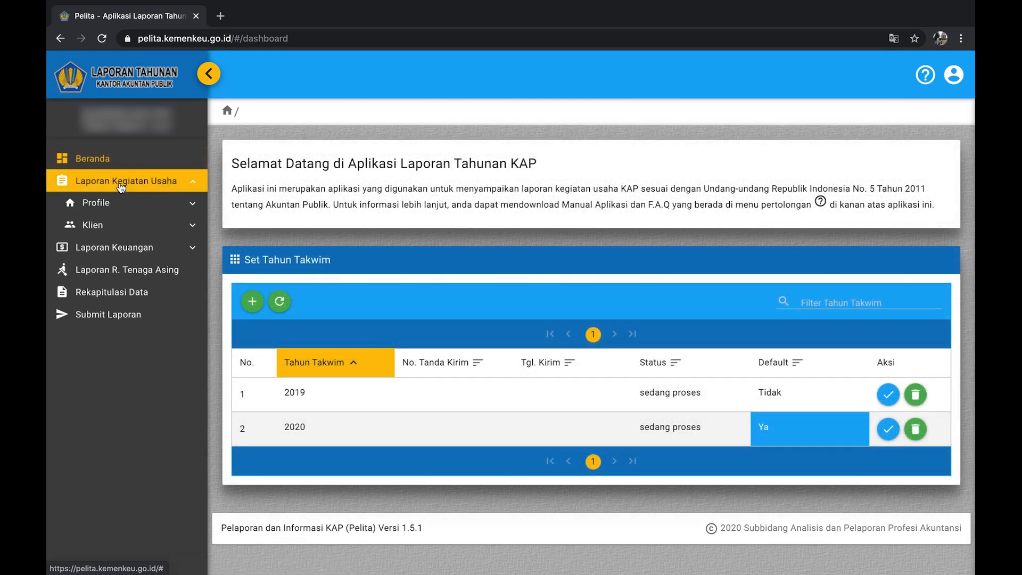
left_click(120, 226)
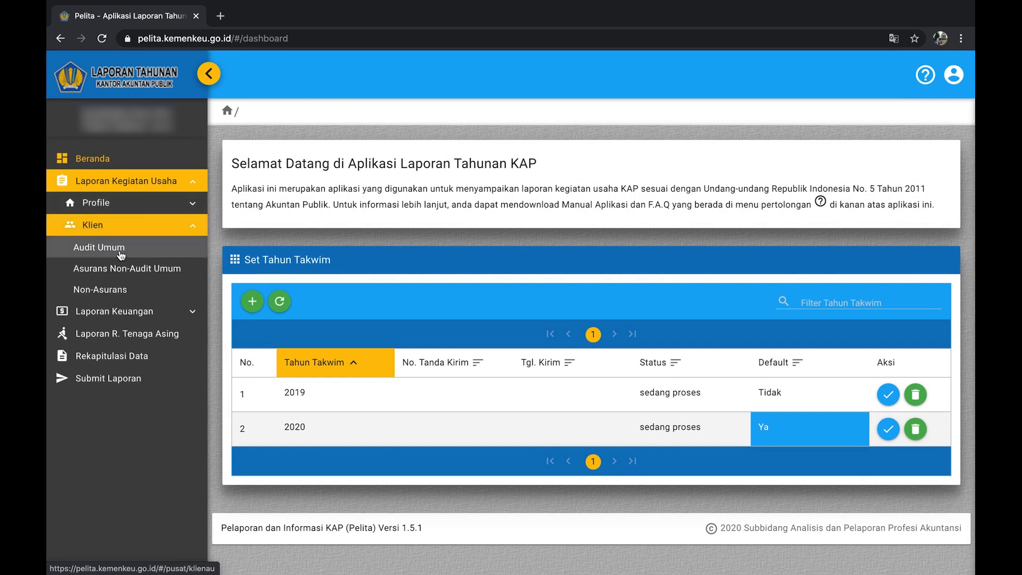
left_click(120, 248)
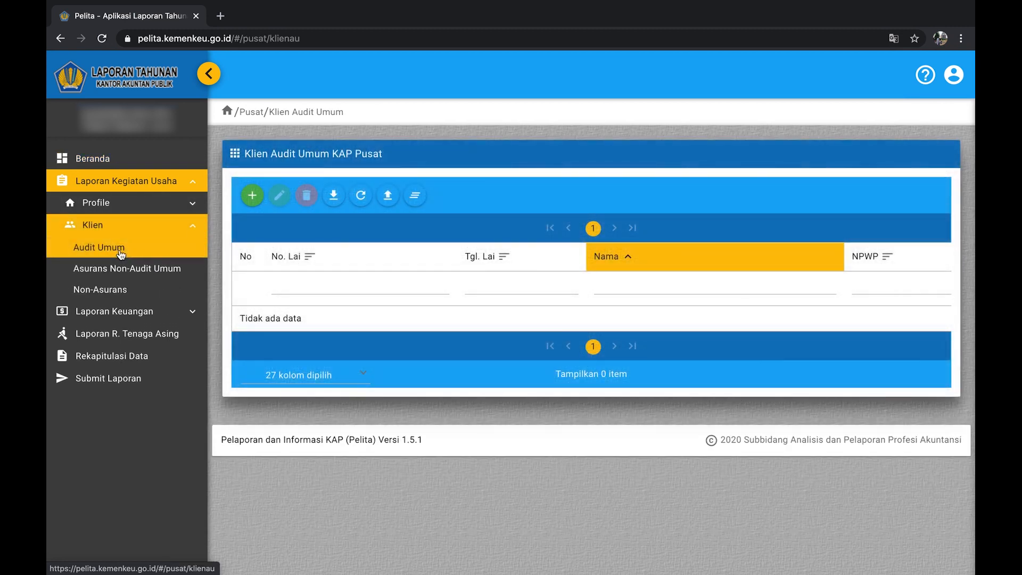
left_click(253, 197)
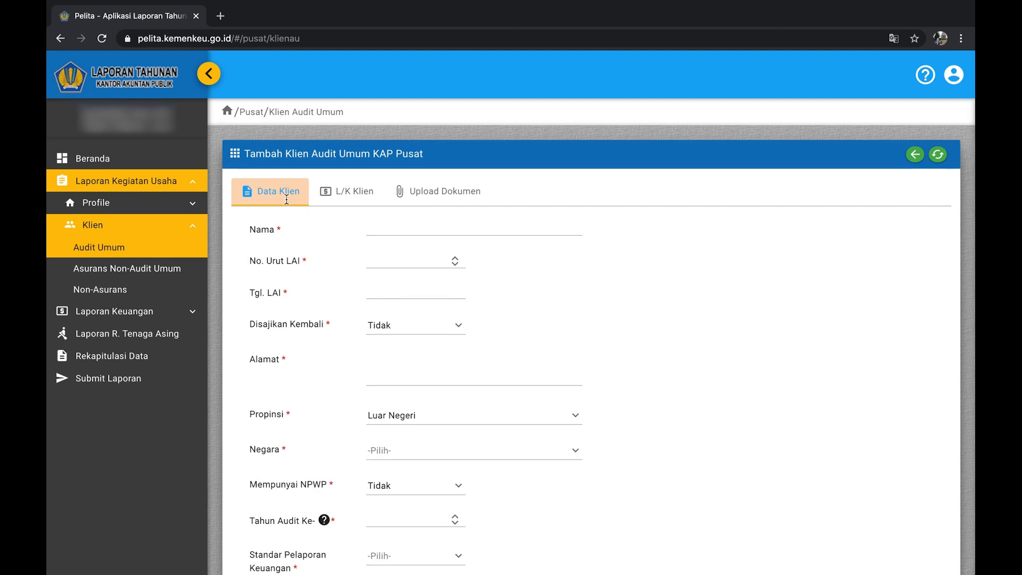
left_click(342, 198)
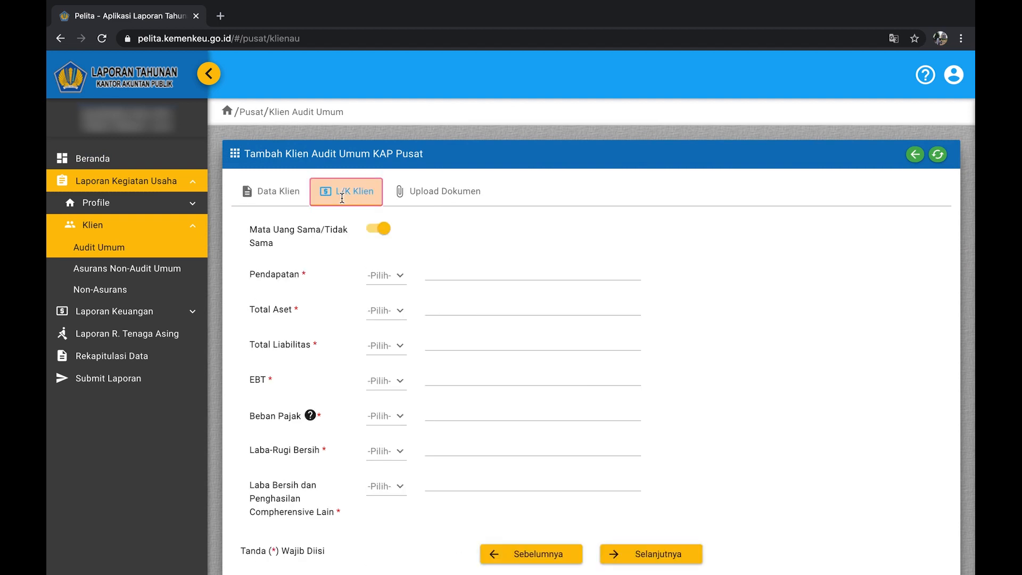
left_click(421, 196)
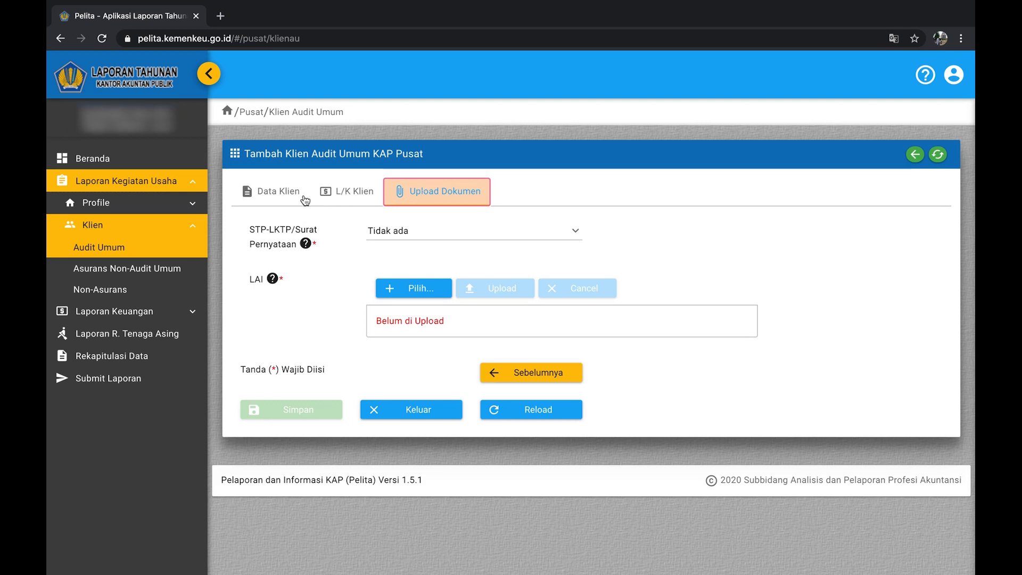
left_click(280, 190)
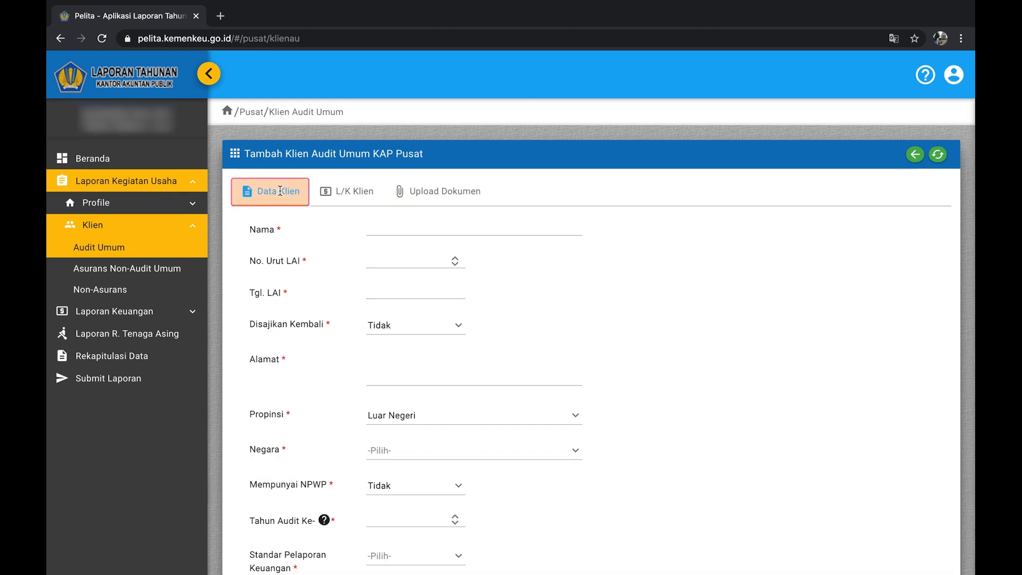
left_click(377, 227)
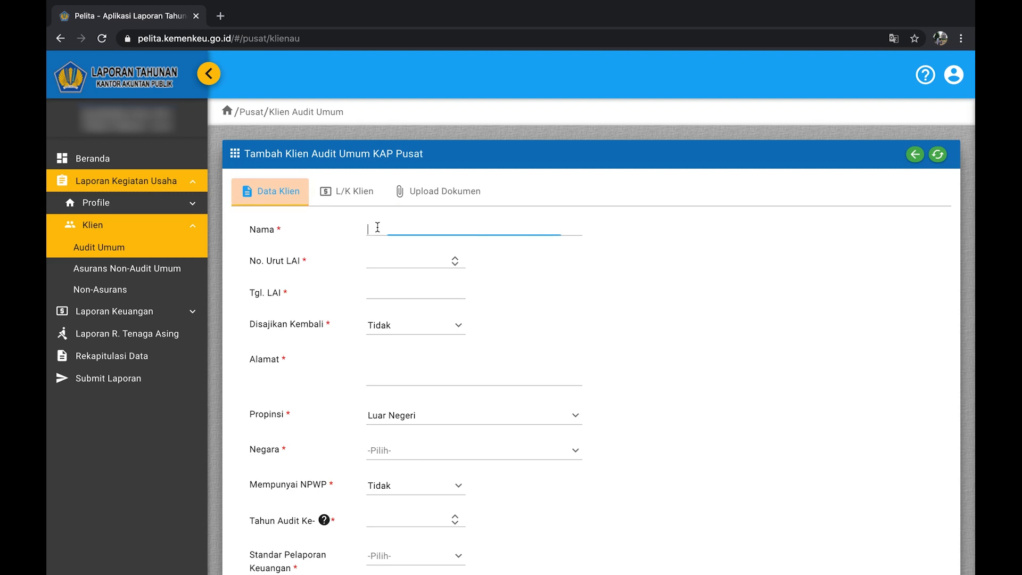
Enter Nama 'PT. Matahari', No. Urut LAI 1 and Tgl. LAI 04/04/2020.
type("PT. Matahari")
left_click(383, 262)
type("1")
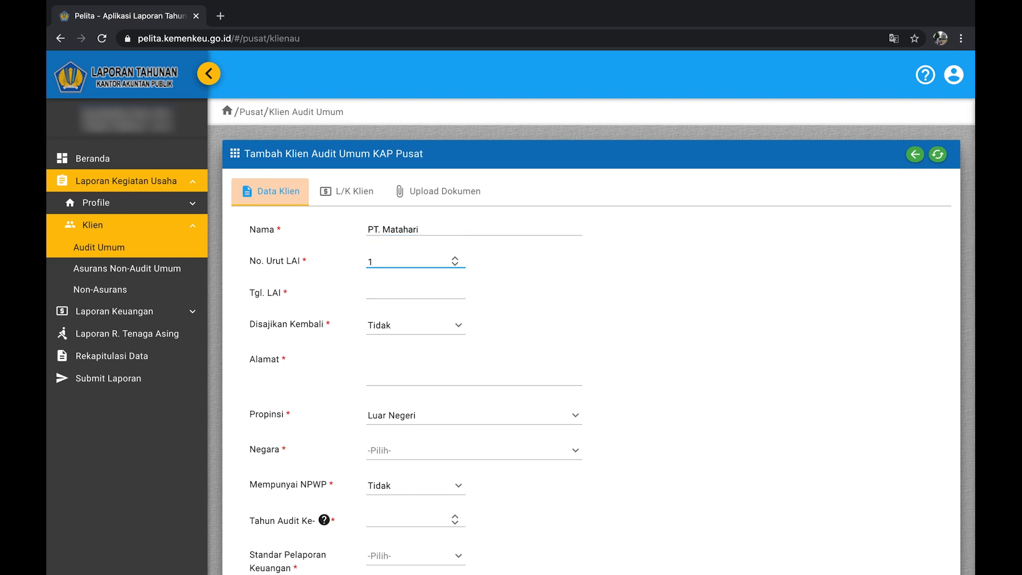
left_click(385, 293)
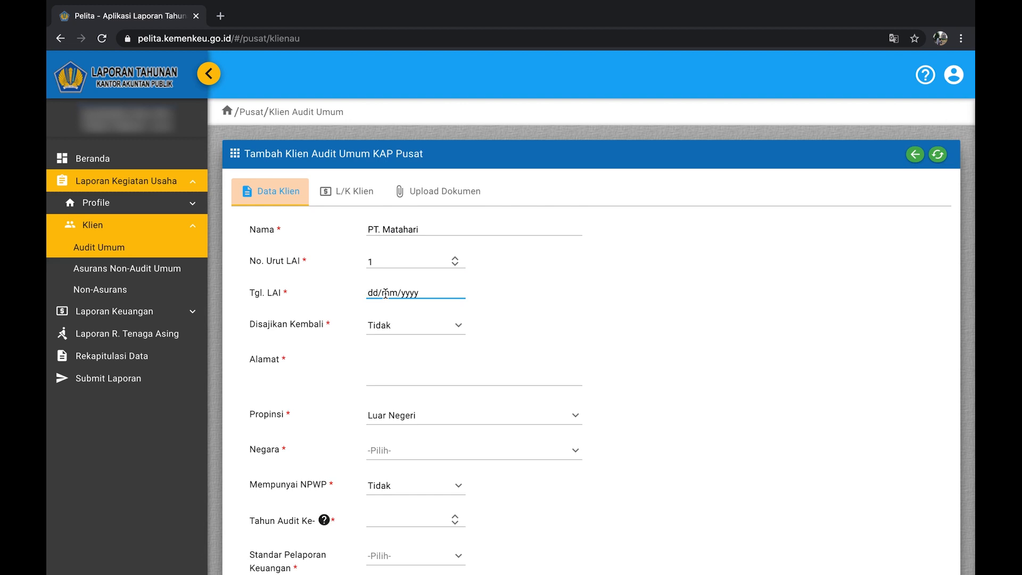
type("04/04/2020")
Mark the report as restated (Ya) with restated LAI number 123456.
left_click(403, 332)
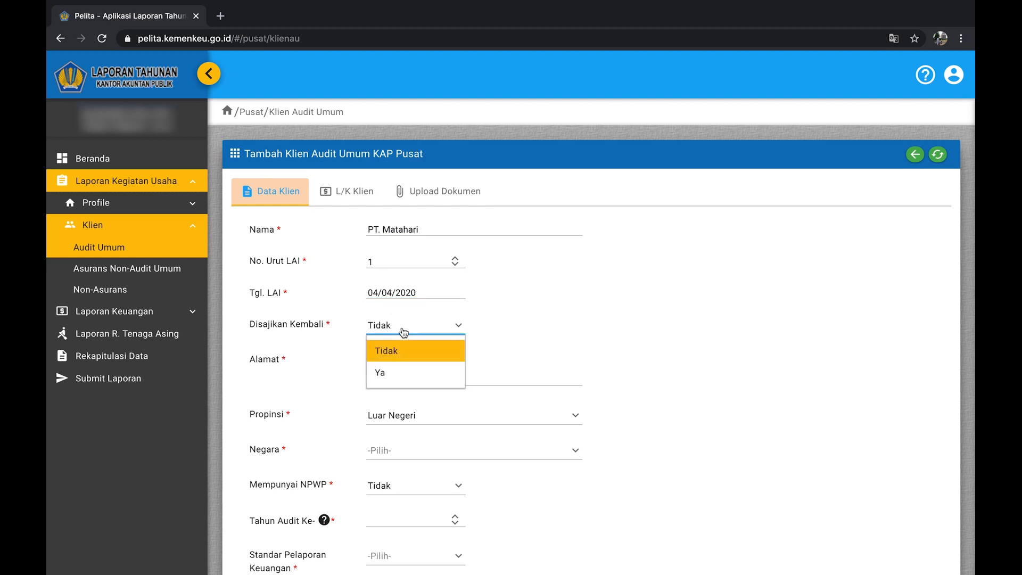
left_click(405, 376)
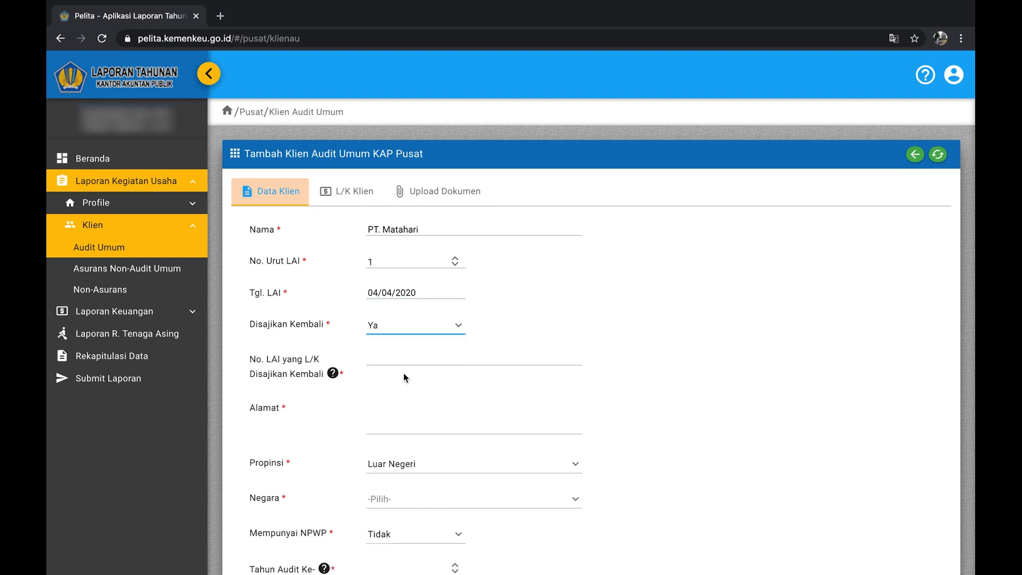
left_click(396, 359)
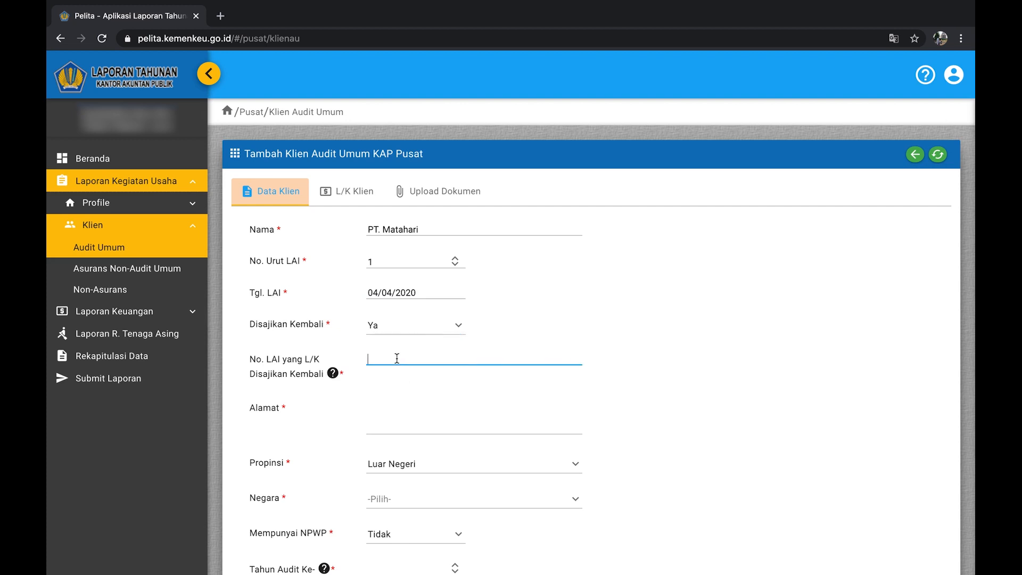
type("123456")
Enter the client's address and set Propinsi to Luar Negeri and Negara to Albania.
left_click(385, 404)
type("J")
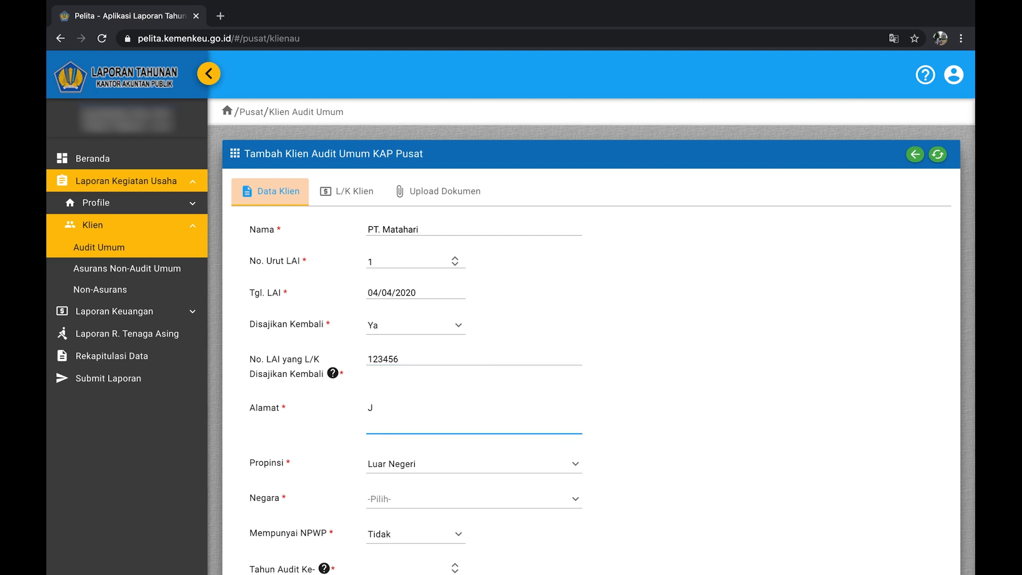
type("l. Merpati")
left_click(424, 470)
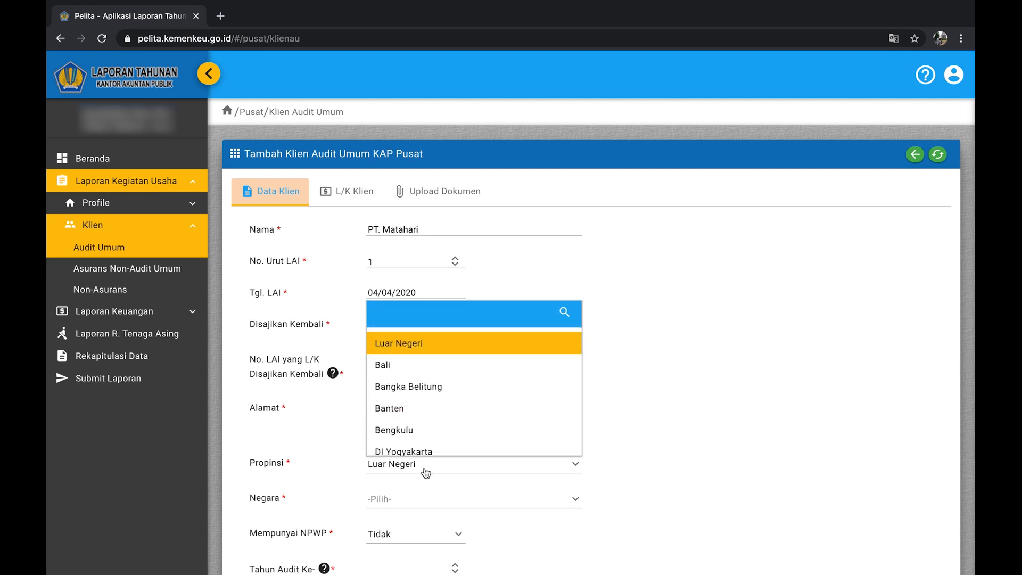
left_click(454, 347)
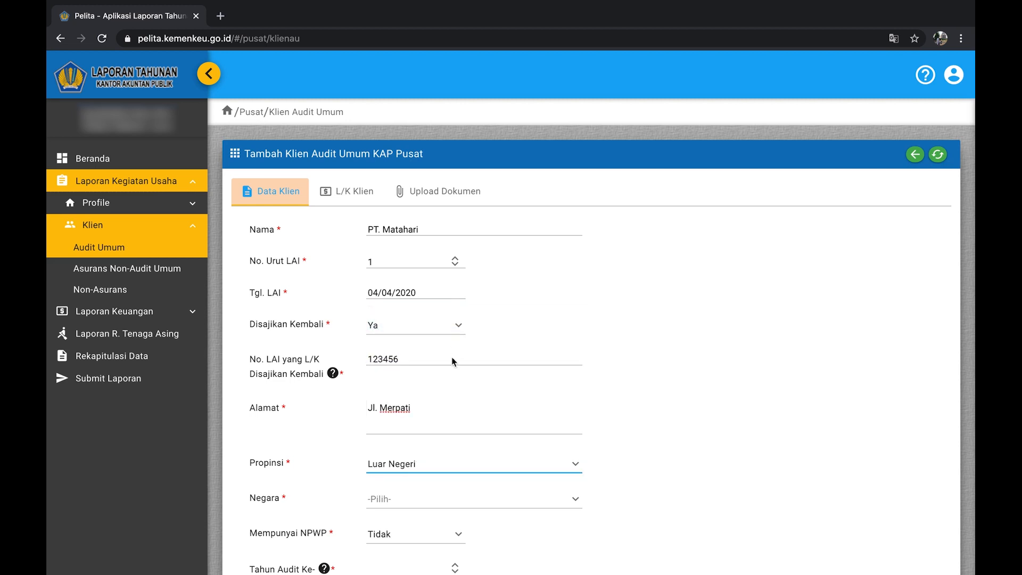
left_click(435, 501)
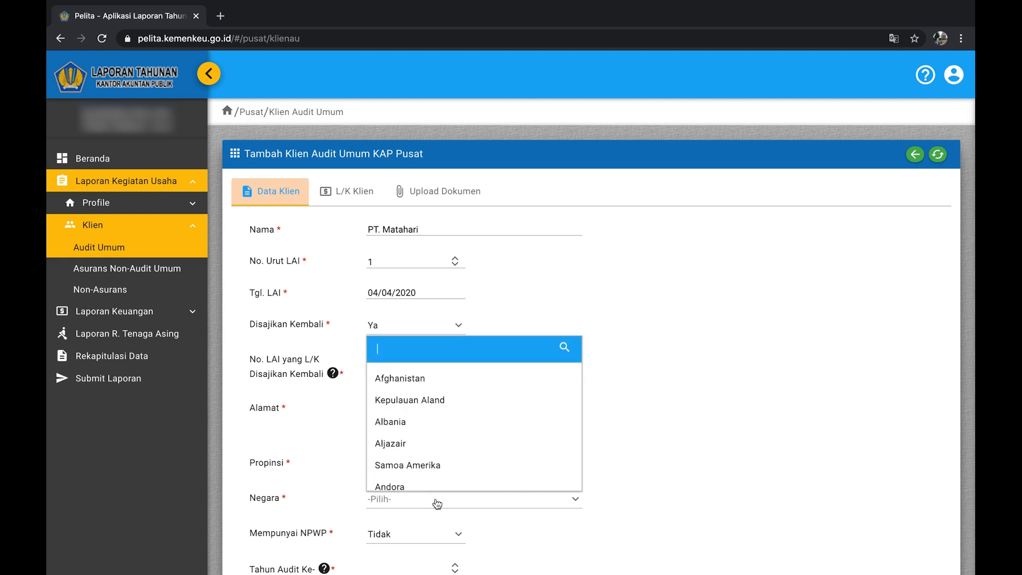
left_click(446, 423)
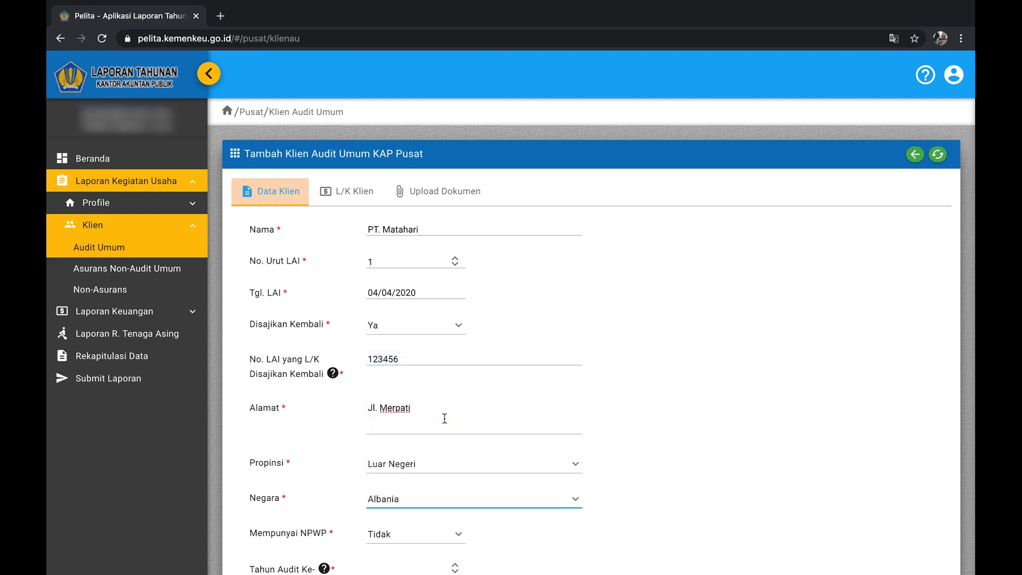
Set Mempunyai NPWP to Ya, fill in the NPWP number, and enter Tahun Audit Ke- 2.
left_click(433, 543)
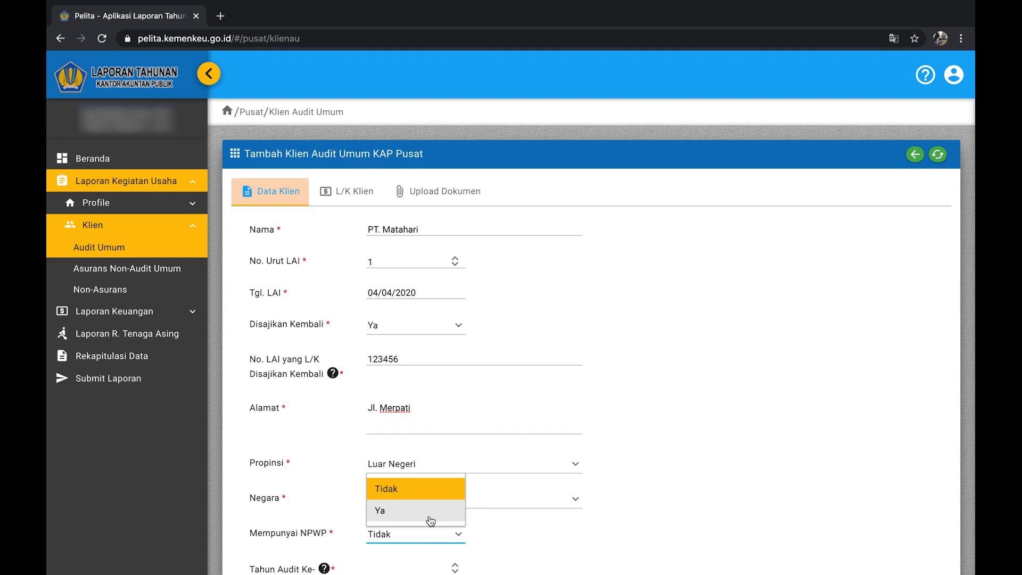
left_click(431, 520)
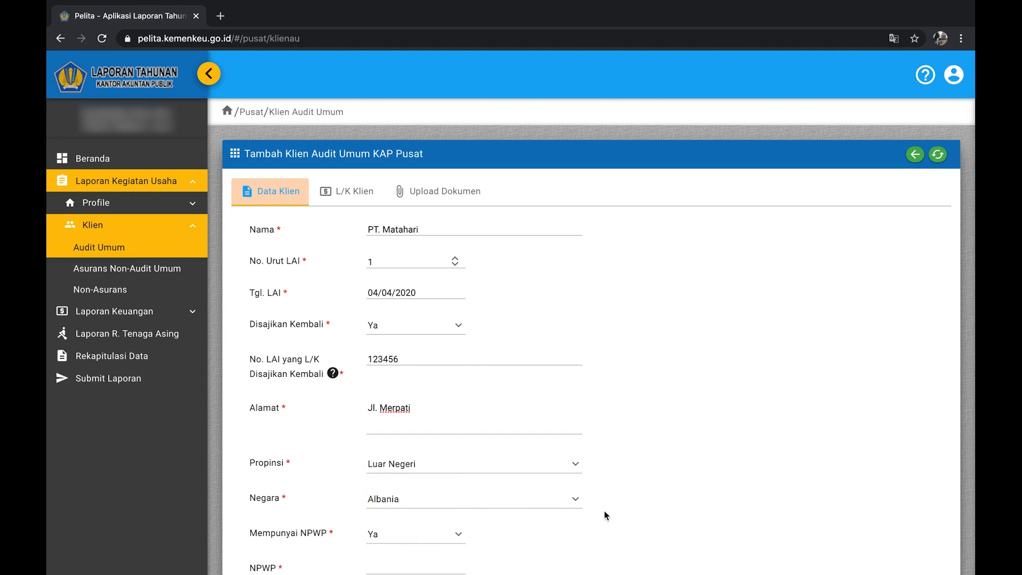
scroll(604, 512, "down", 5)
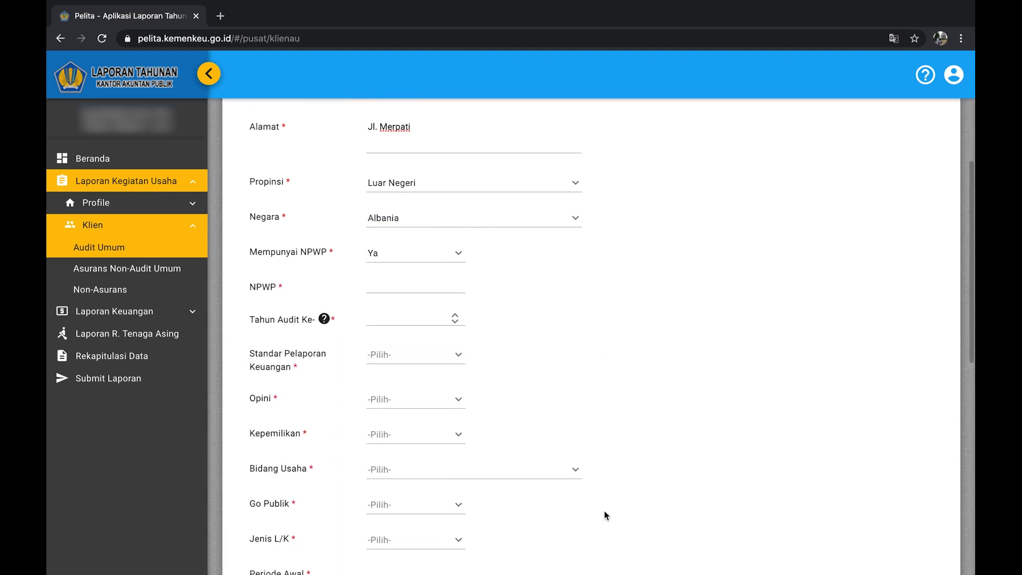
left_click(394, 282)
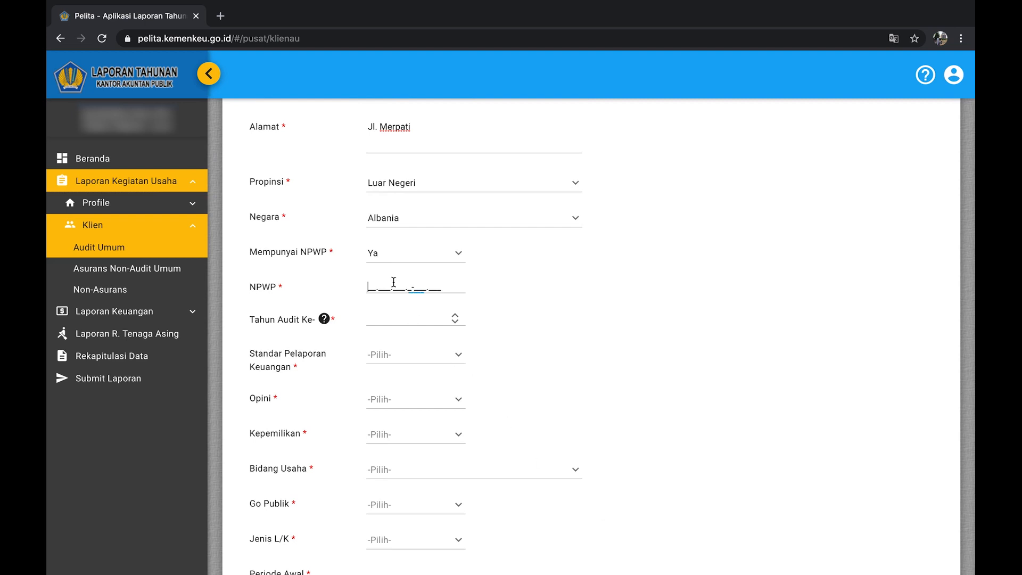
type("11.111.111.1-11")
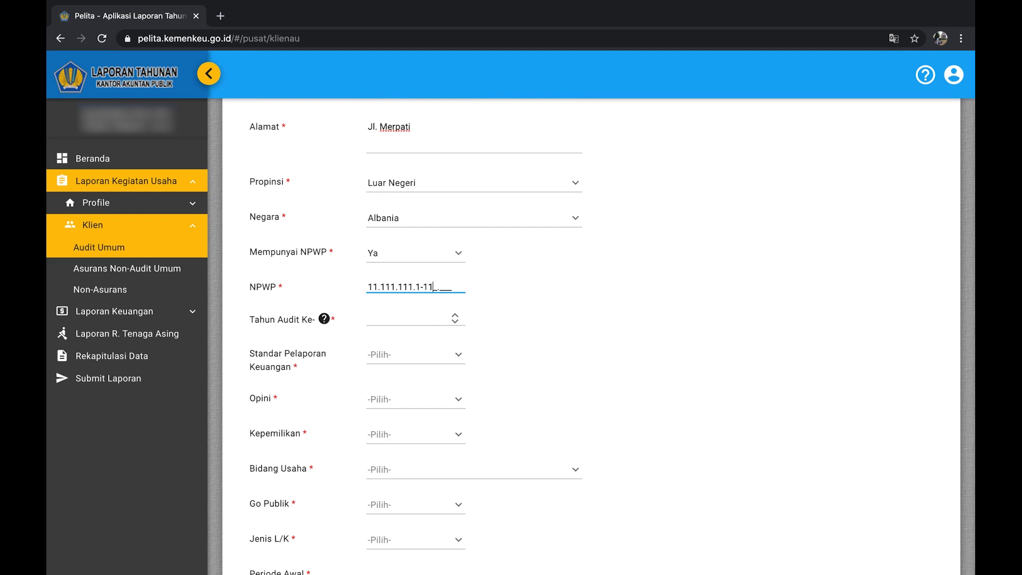
type("1.111")
left_click(378, 318)
type("2")
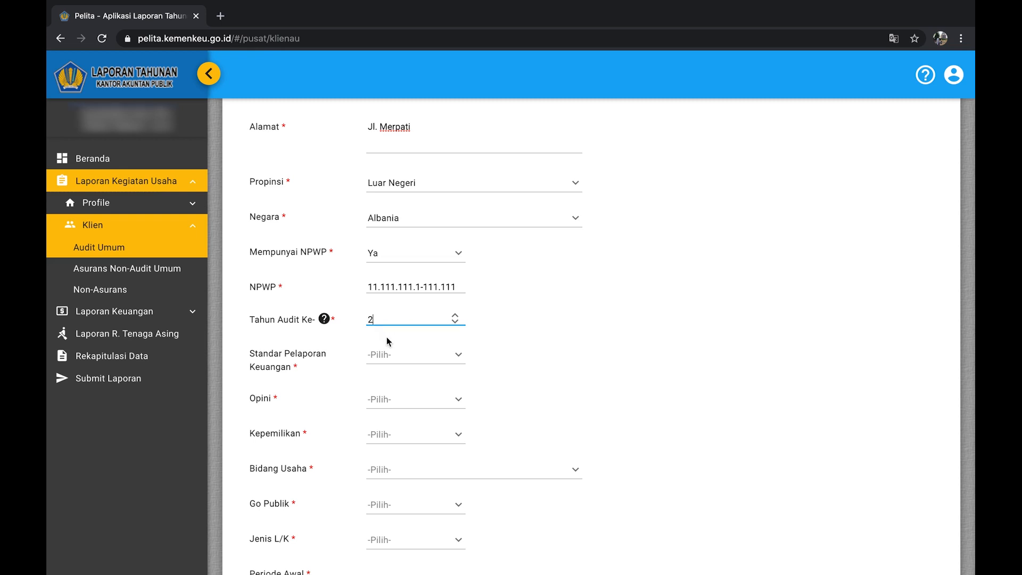
Choose SAK, opinion WTP, Swasta ownership, sector 1.Pertanian, Go Publik Tidak and Jenis L/K Tahunan.
left_click(394, 358)
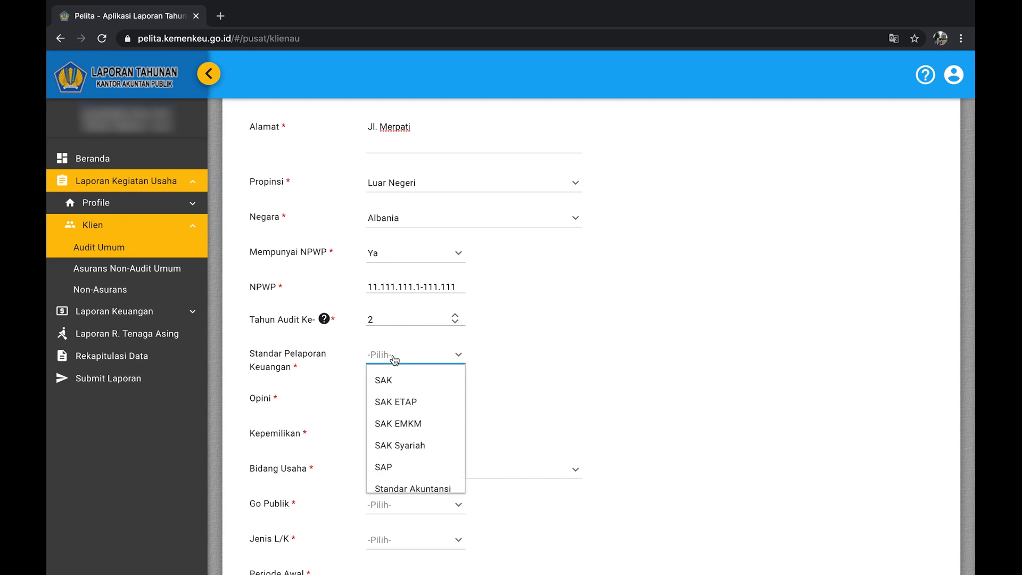
left_click(396, 380)
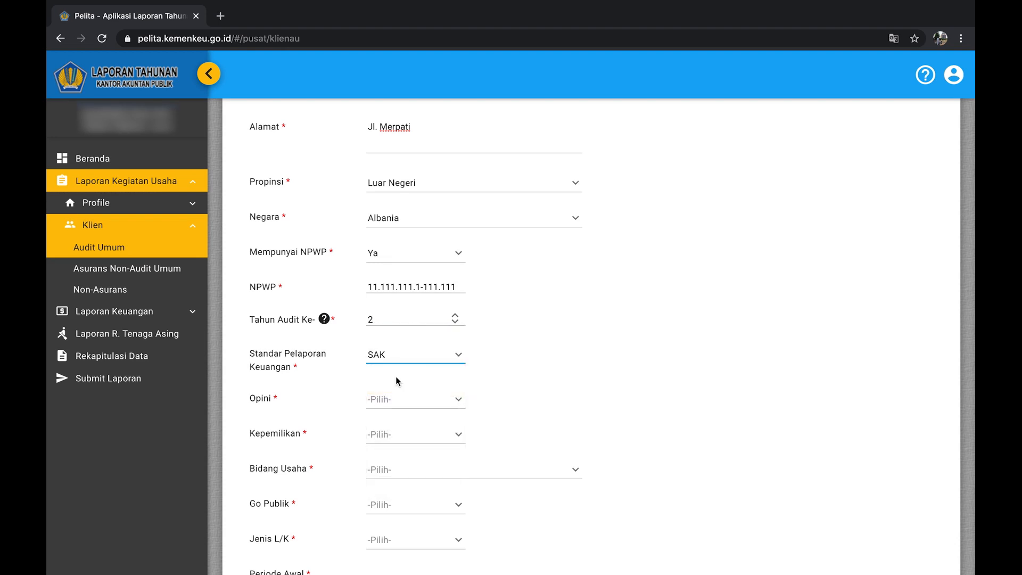
left_click(398, 403)
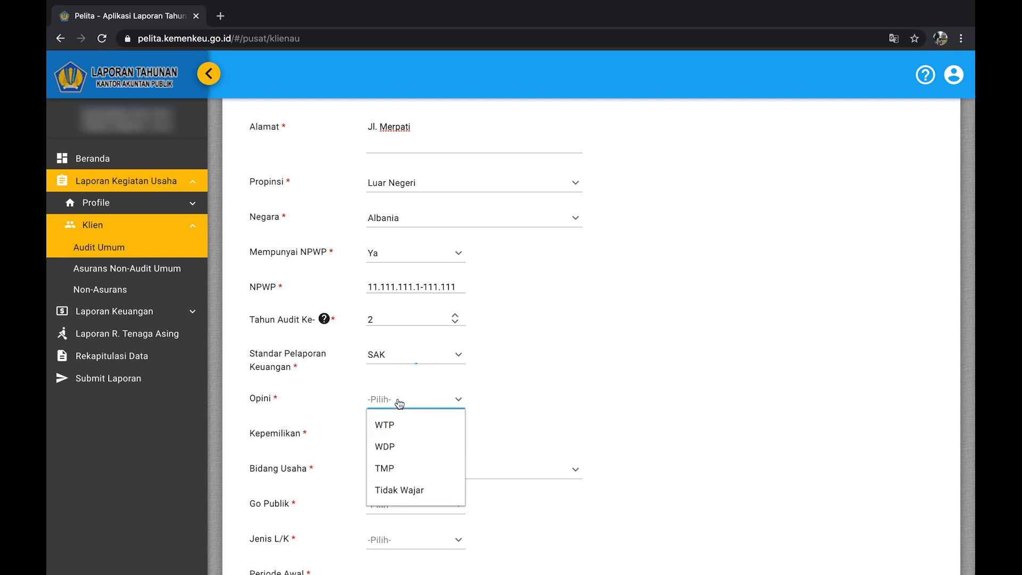
left_click(401, 429)
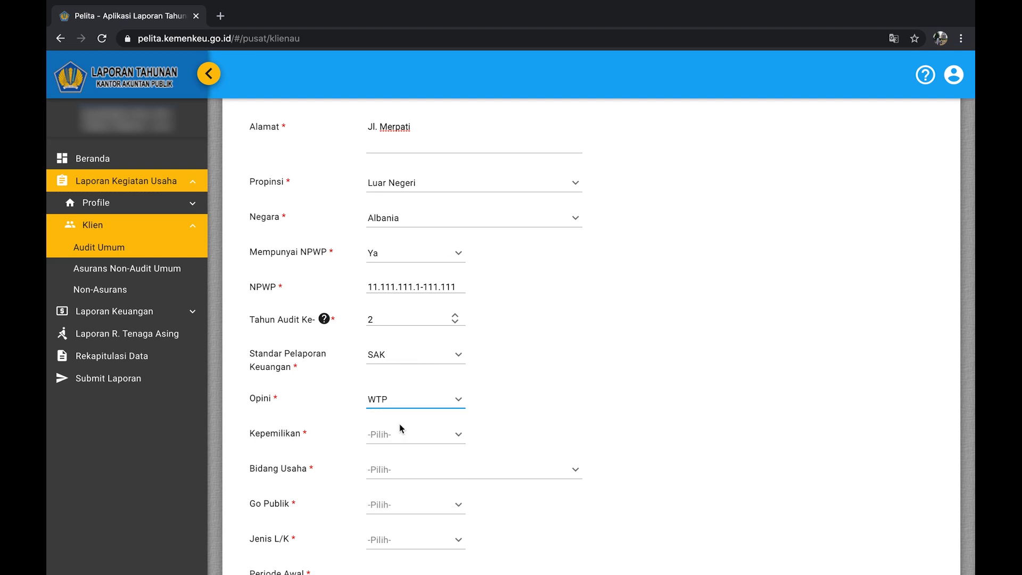
left_click(402, 441)
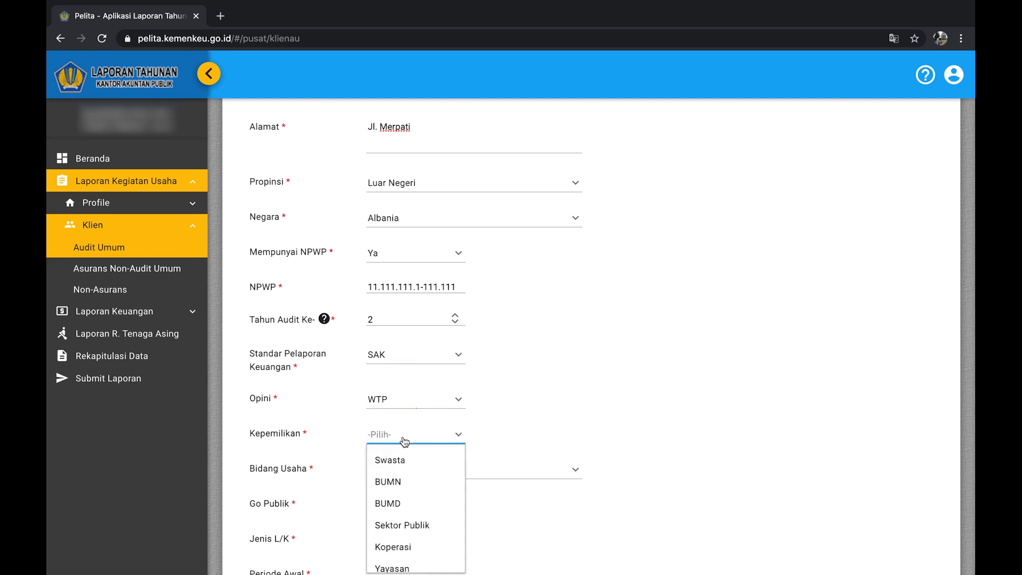
left_click(405, 458)
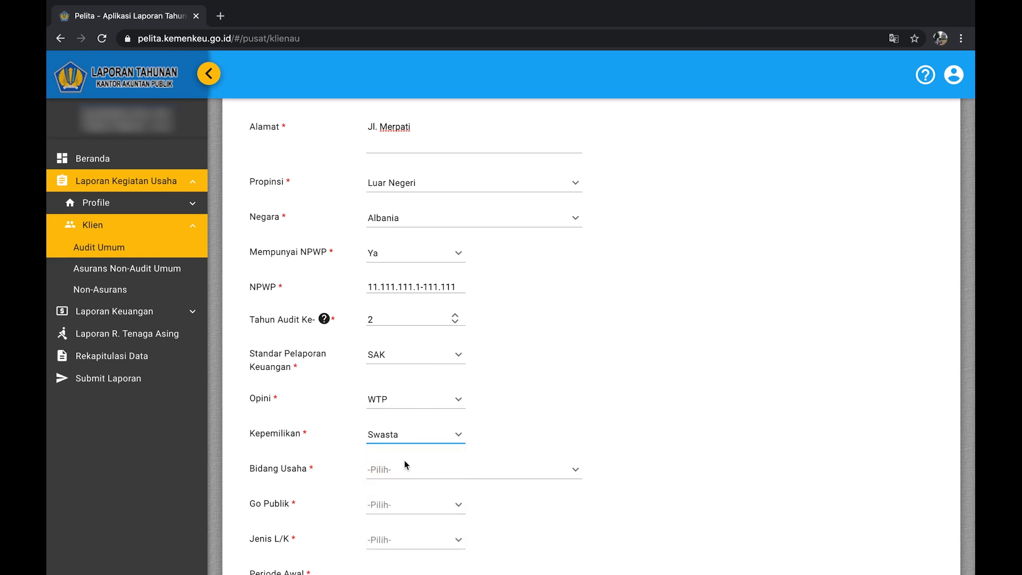
left_click(407, 470)
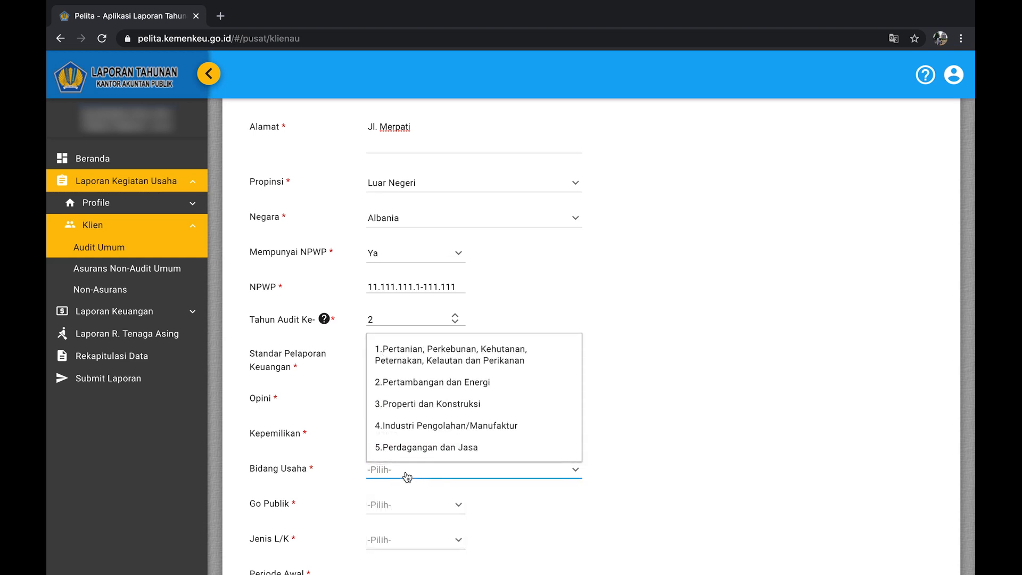
left_click(418, 365)
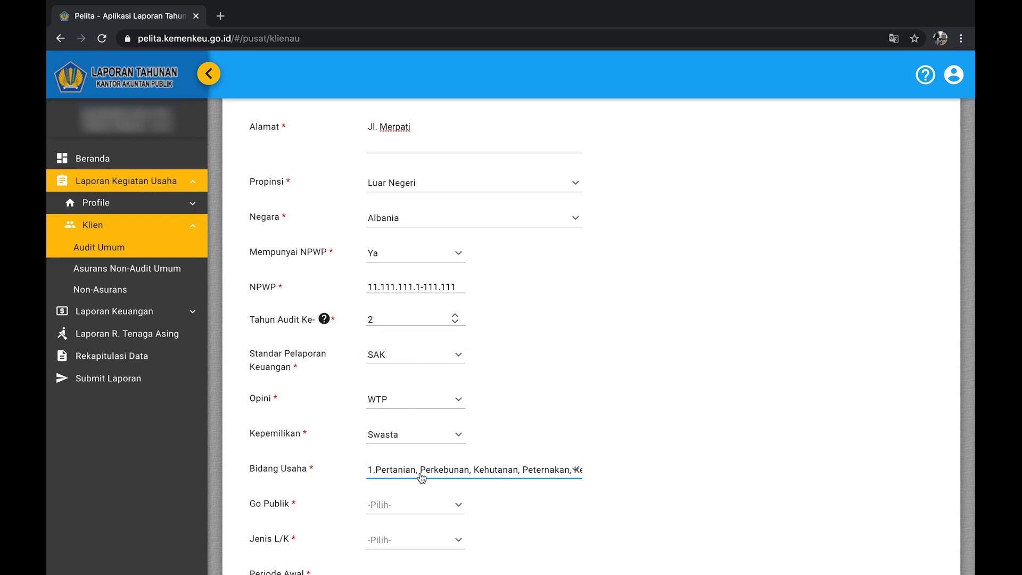
left_click(418, 509)
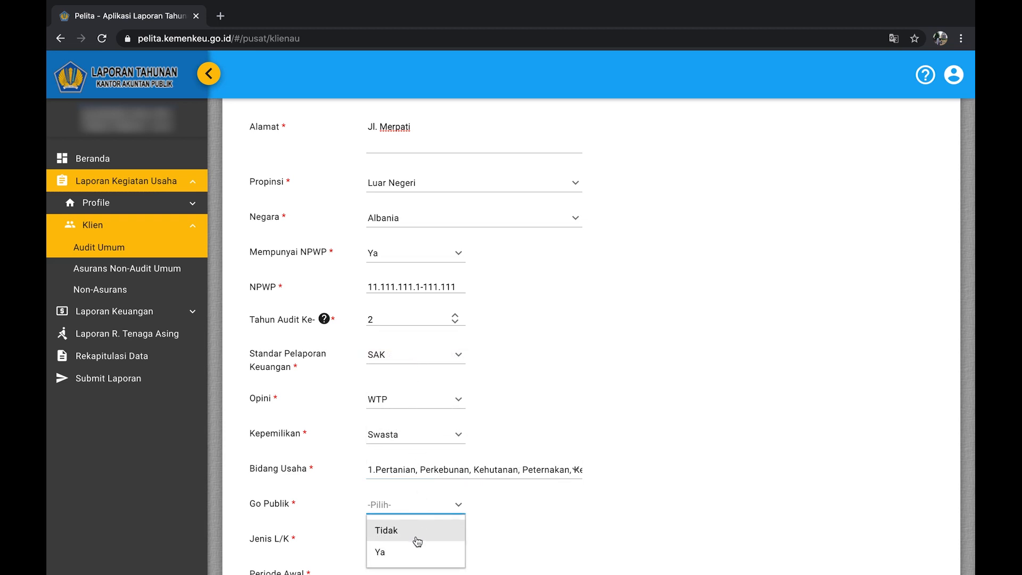
left_click(417, 537)
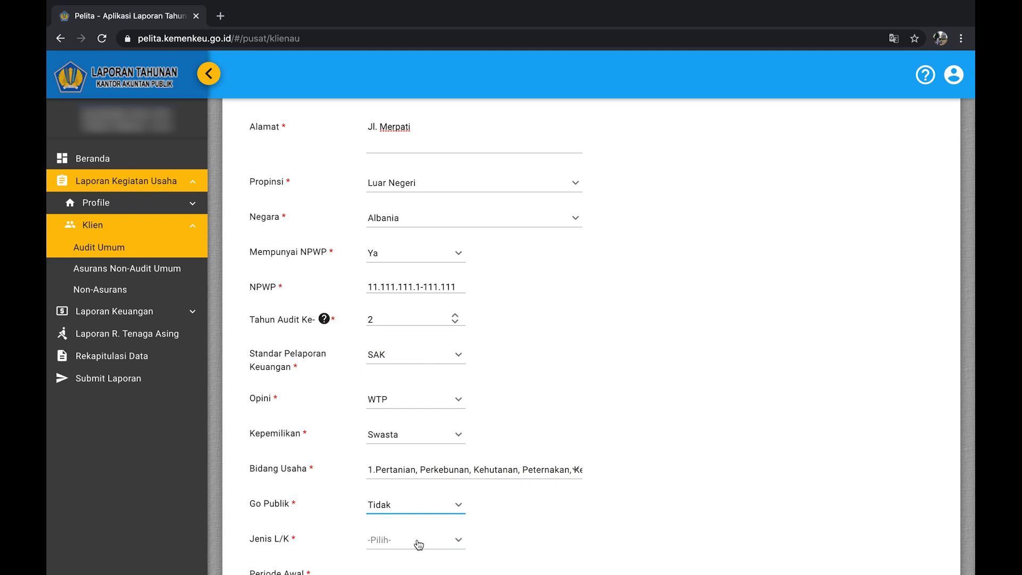
left_click(418, 542)
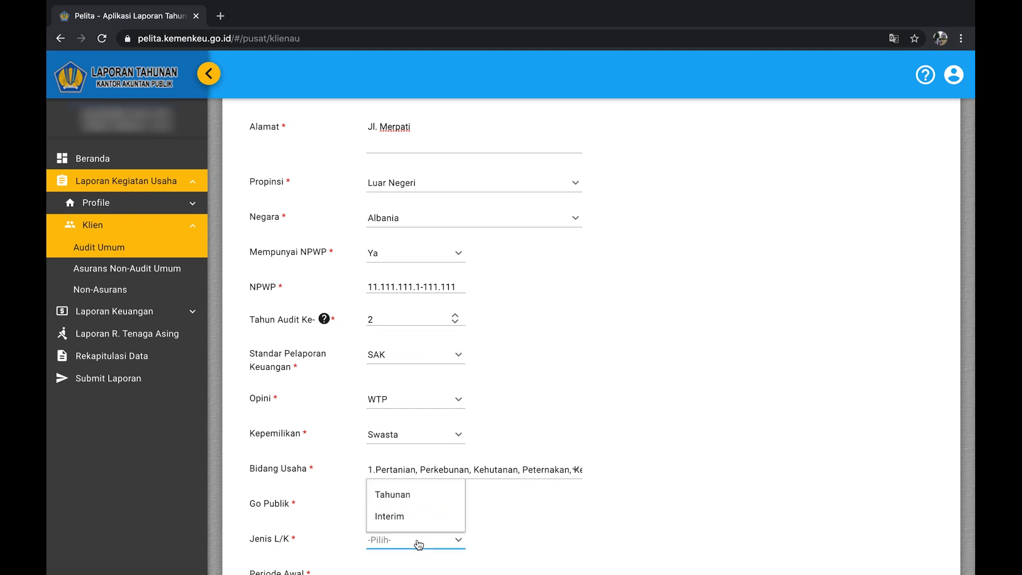
left_click(425, 496)
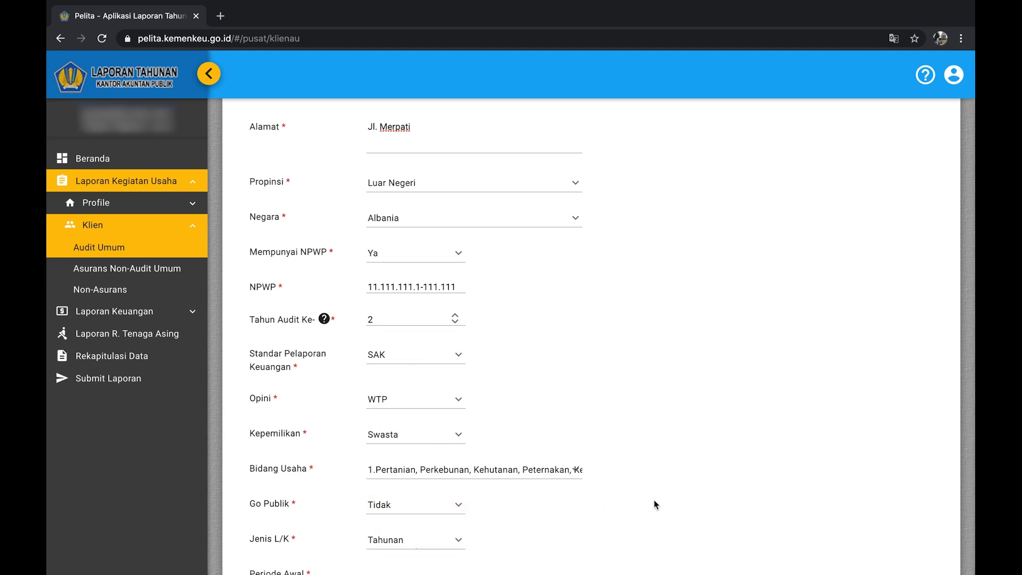
Set the reporting period from 01/01/2019 to 31/12/2019.
scroll(655, 504, "down", 5)
scroll(655, 504, "down", 2)
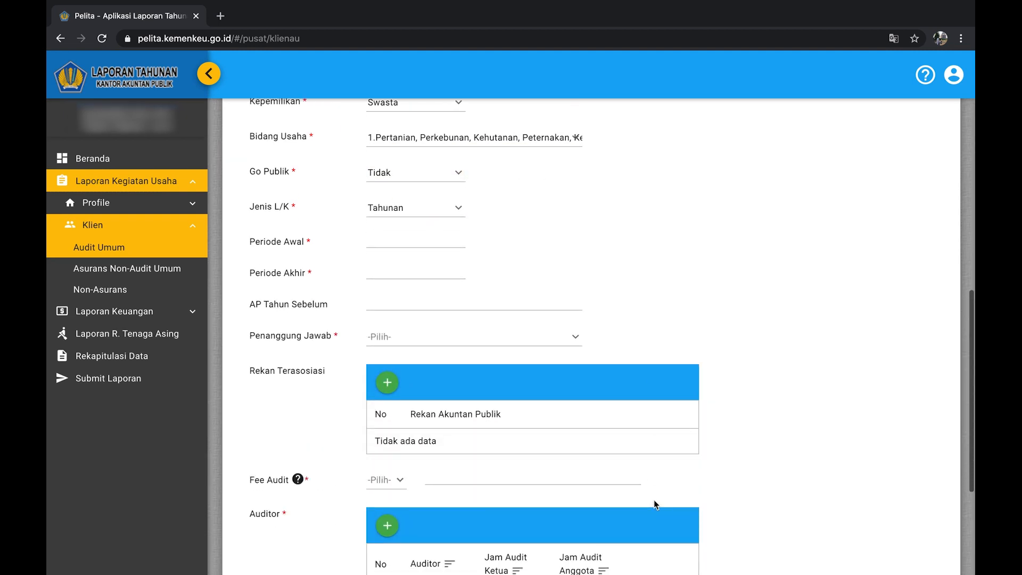
left_click(398, 241)
type("01/")
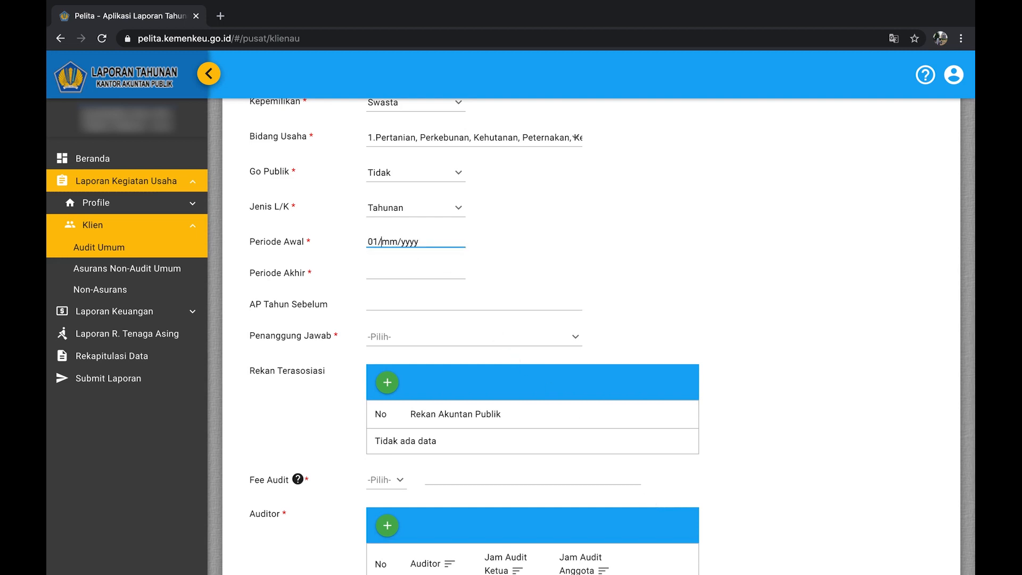
type("01/2019")
key("Tab")
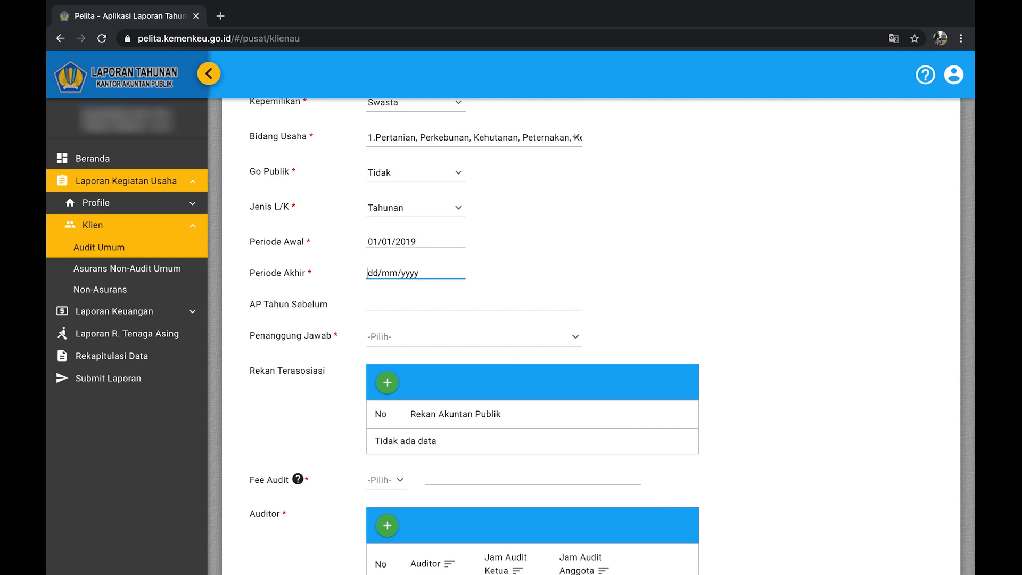
type("3112201")
Enter the prior-year auditor's name and choose the listed partner as Penanggung Jawab.
left_click(392, 304)
type("R")
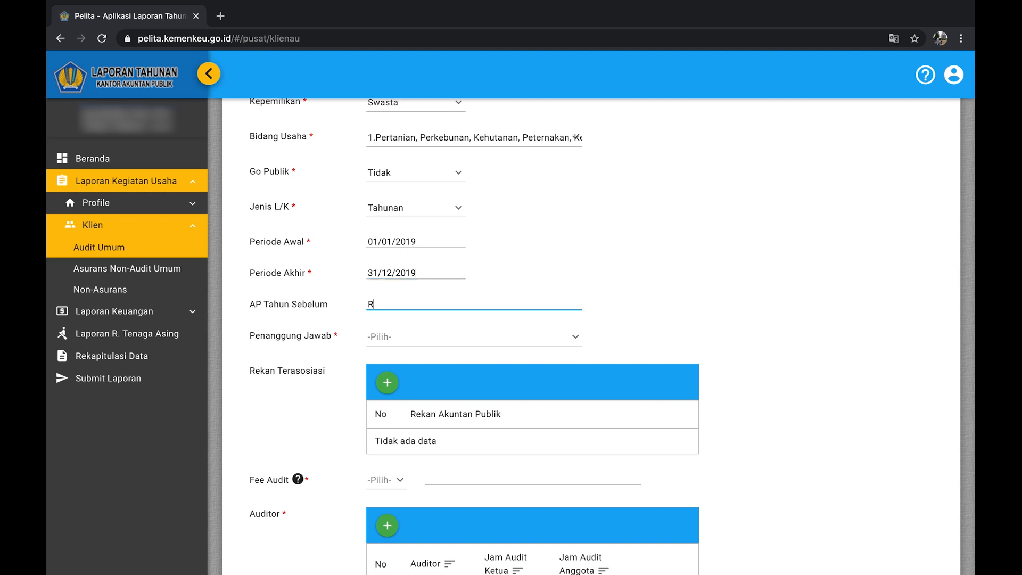
type("udi")
left_click(403, 342)
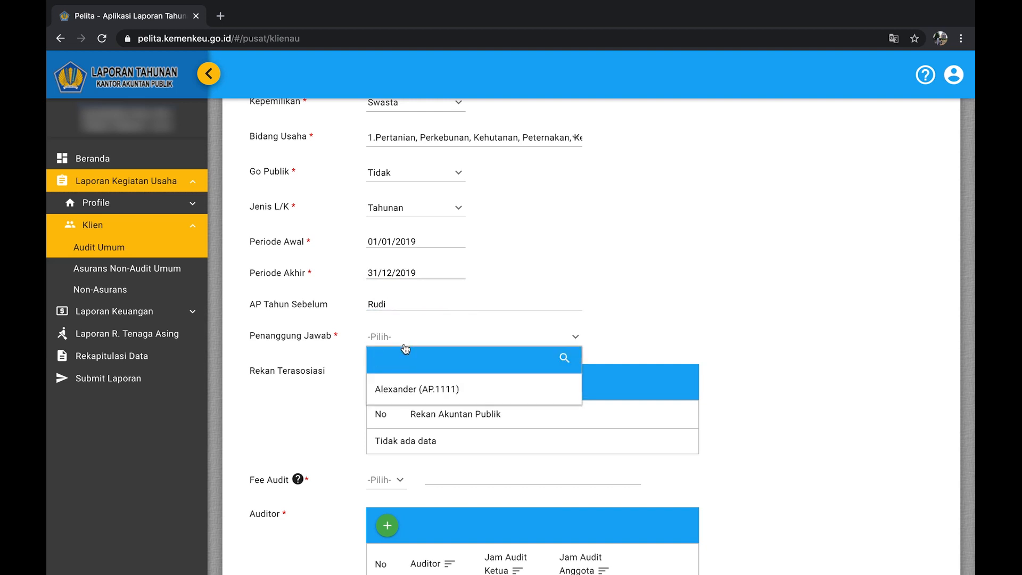
left_click(413, 388)
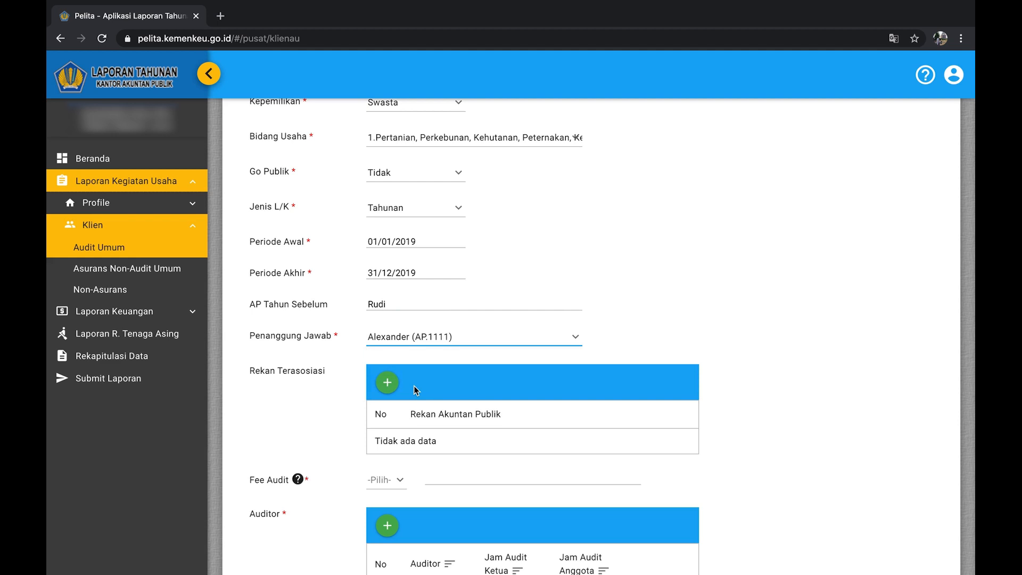
Skip adding an associated partner and set Fee Audit to IDR 1,000,000,000.
left_click(387, 383)
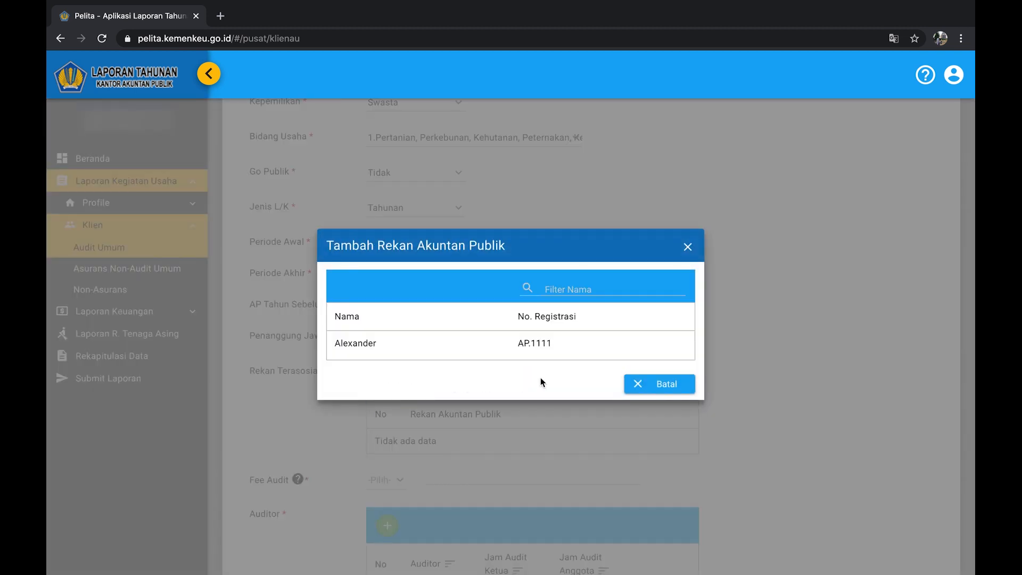
left_click(638, 387)
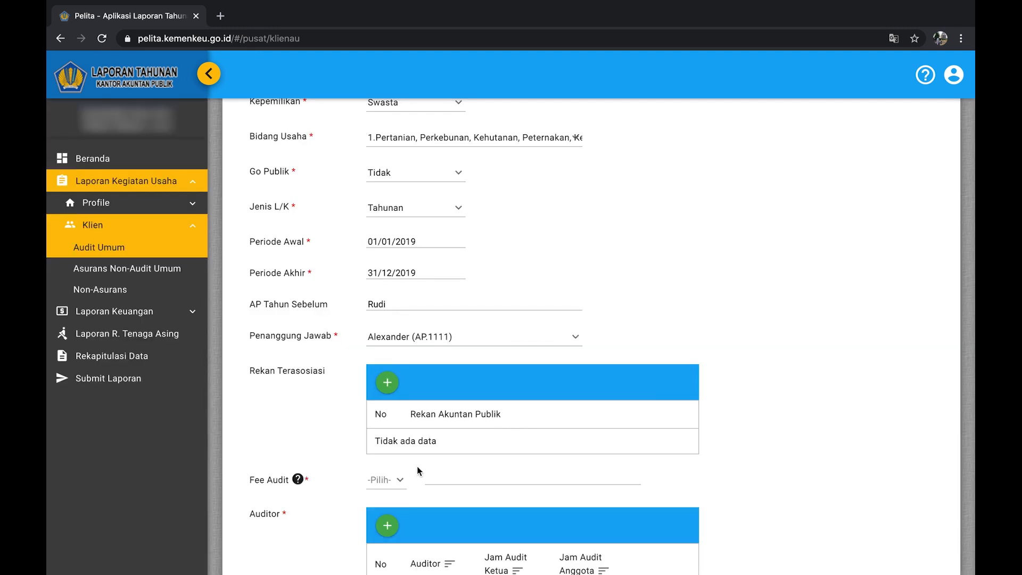
left_click(400, 480)
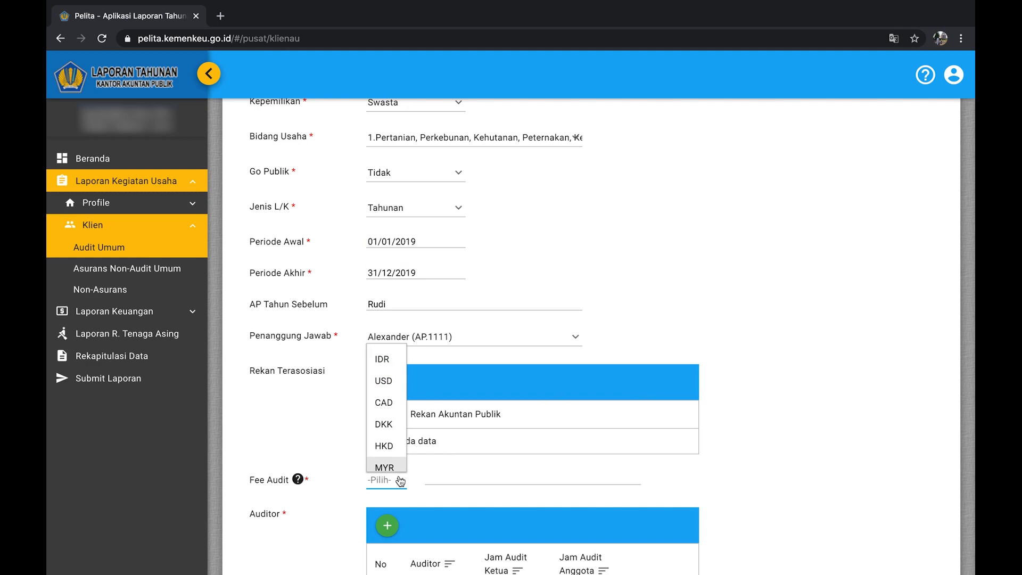
left_click(381, 359)
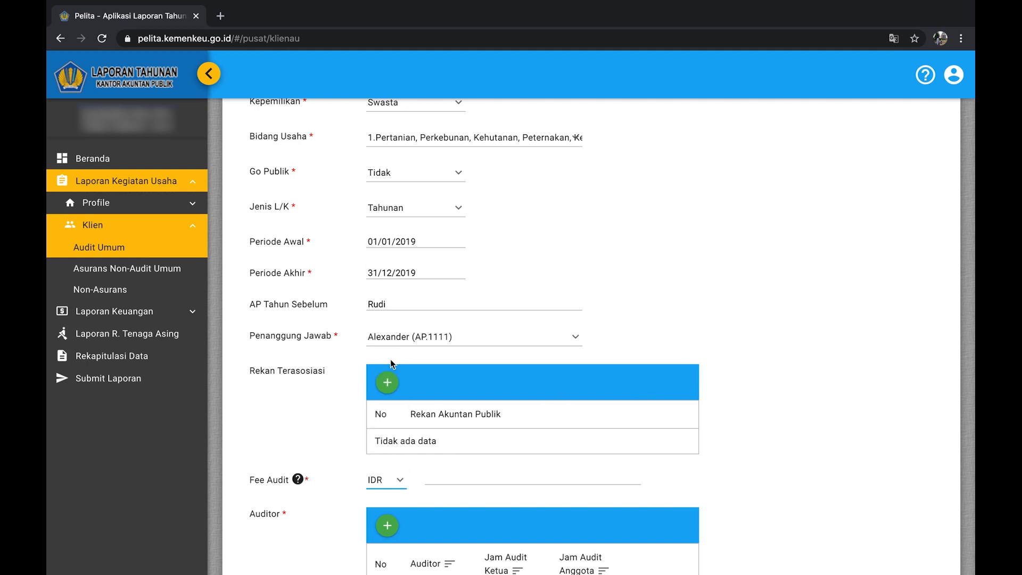
left_click(438, 476)
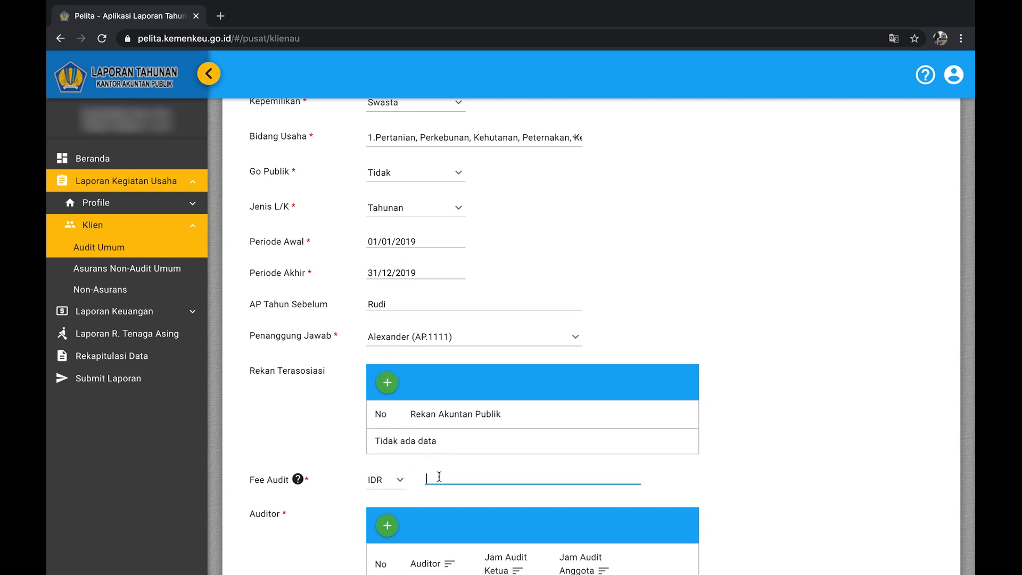
type("1,000,000,000")
left_click(721, 472)
scroll(721, 472, "down", 2)
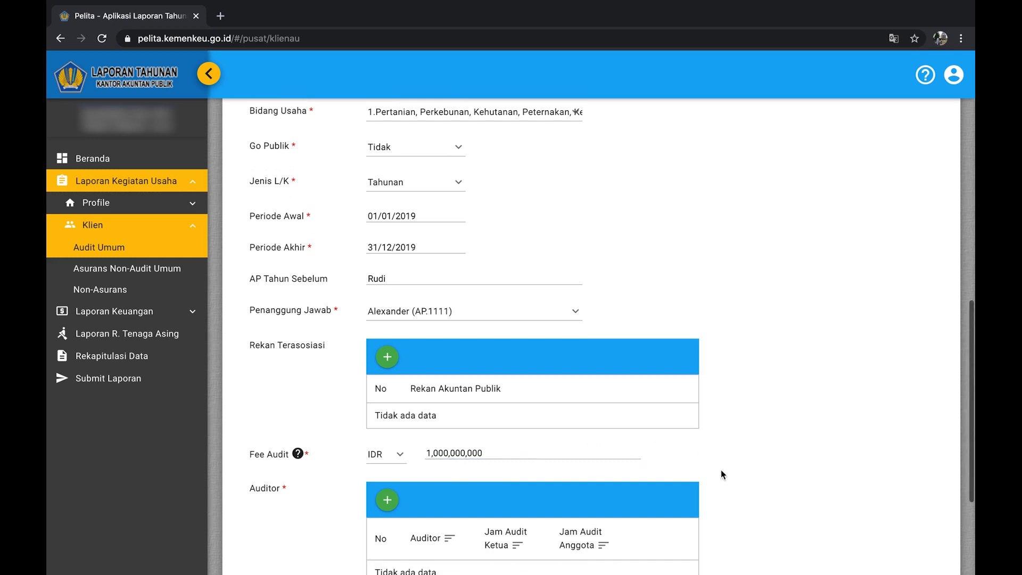
scroll(721, 470, "down", 2)
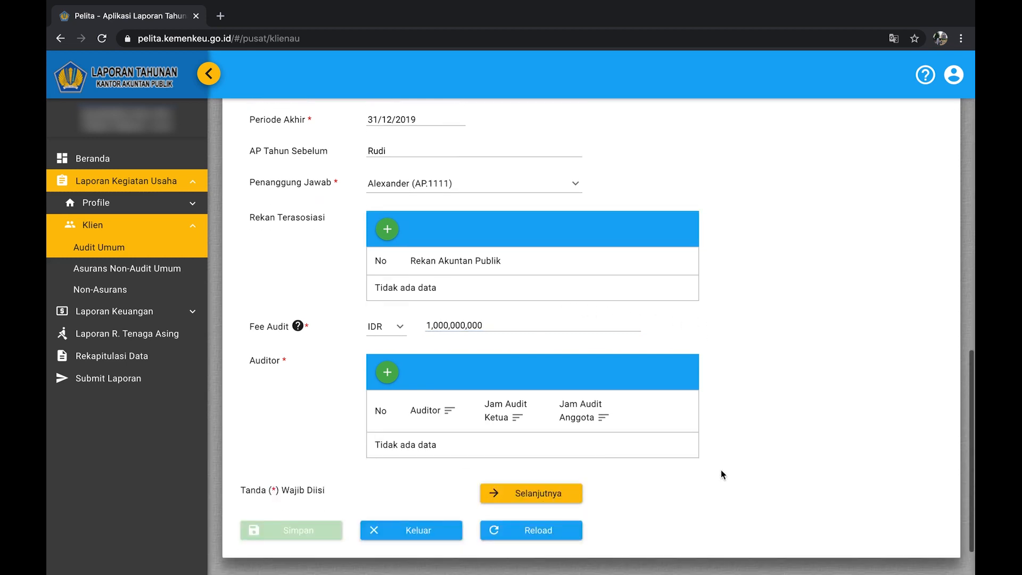
Add the available auditor with 40 Jam Audit Ketua Tim, then continue to the L/K Klien tab.
left_click(394, 374)
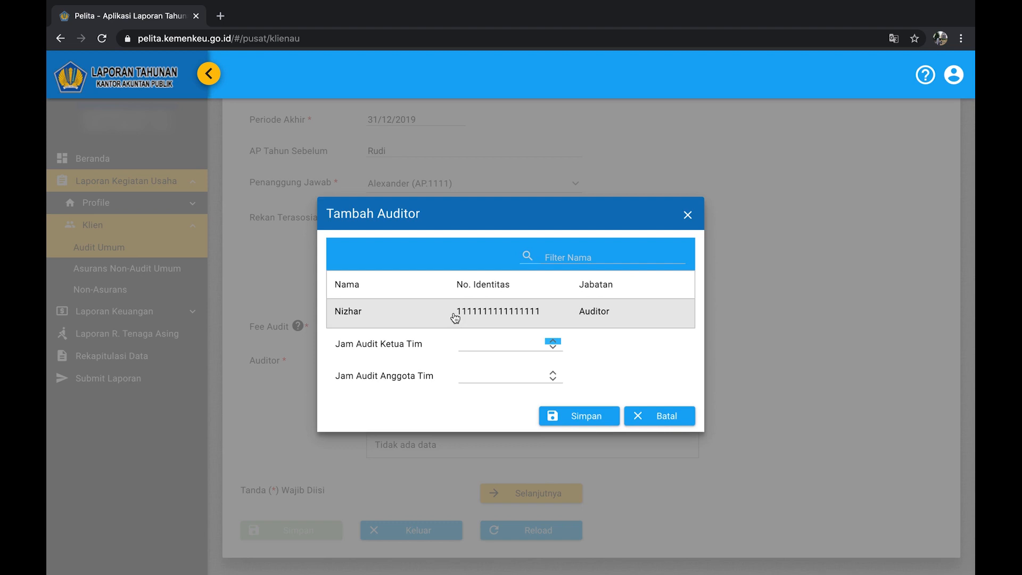
left_click(406, 313)
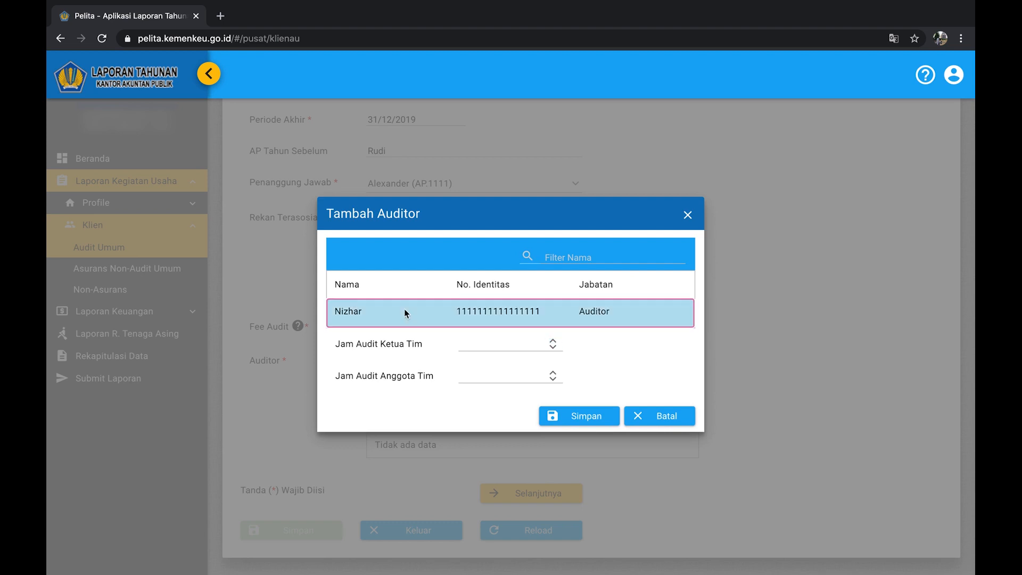
left_click(481, 341)
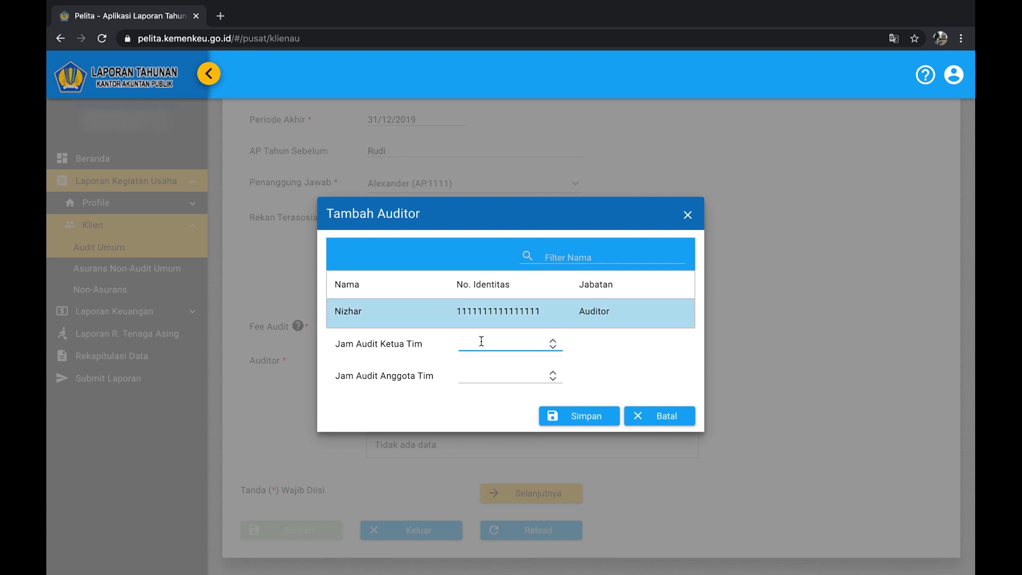
type("40")
left_click(577, 418)
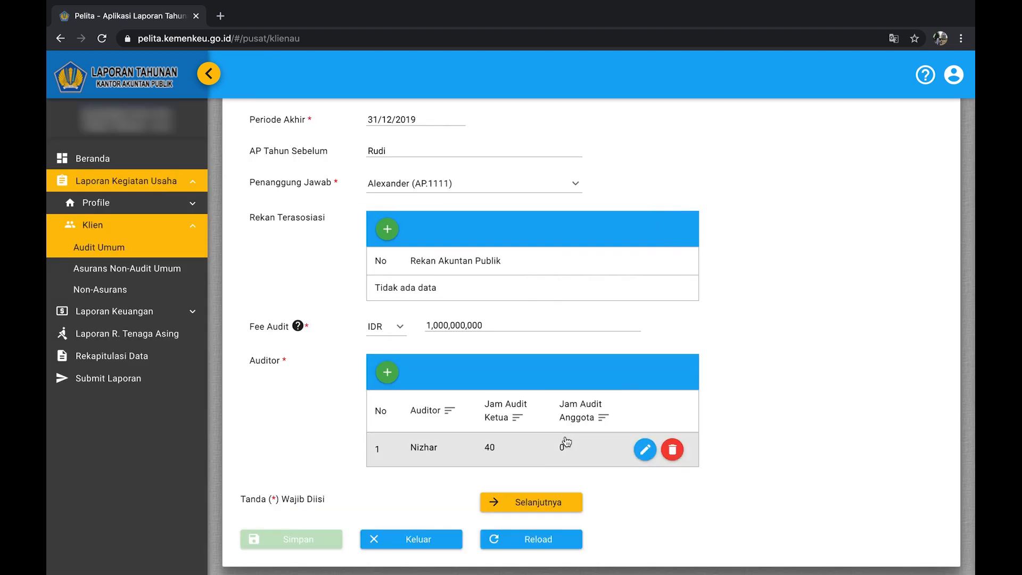
left_click(551, 503)
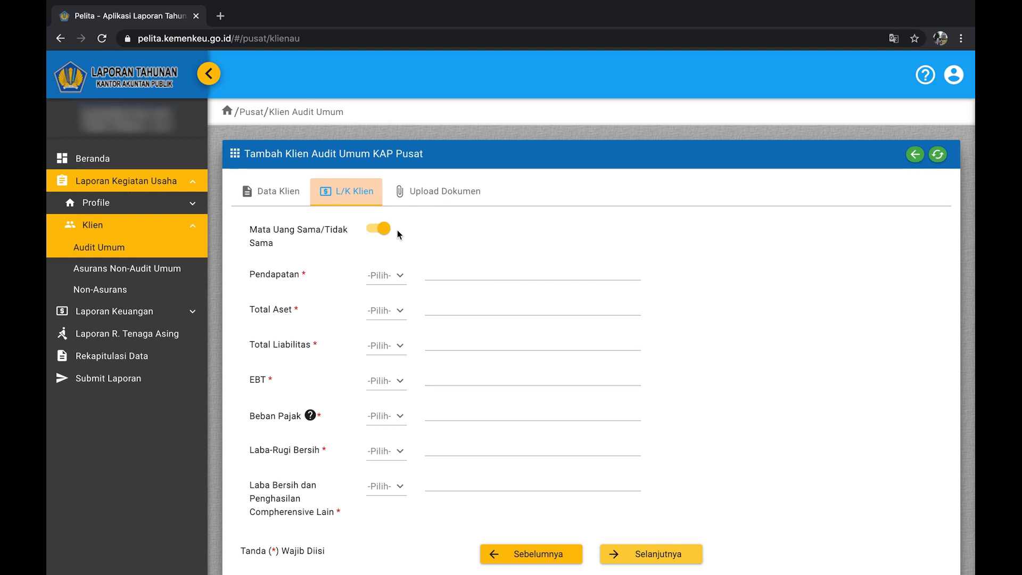
Try separate currencies, setting Pendapatan, Total Liabilitas and Beban Pajak to USD.
left_click(402, 277)
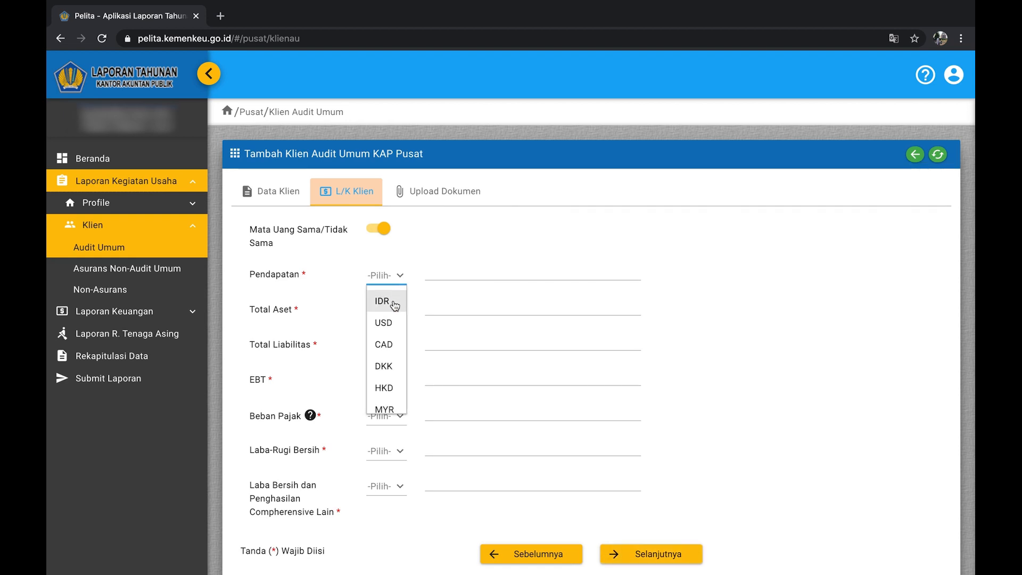
left_click(394, 301)
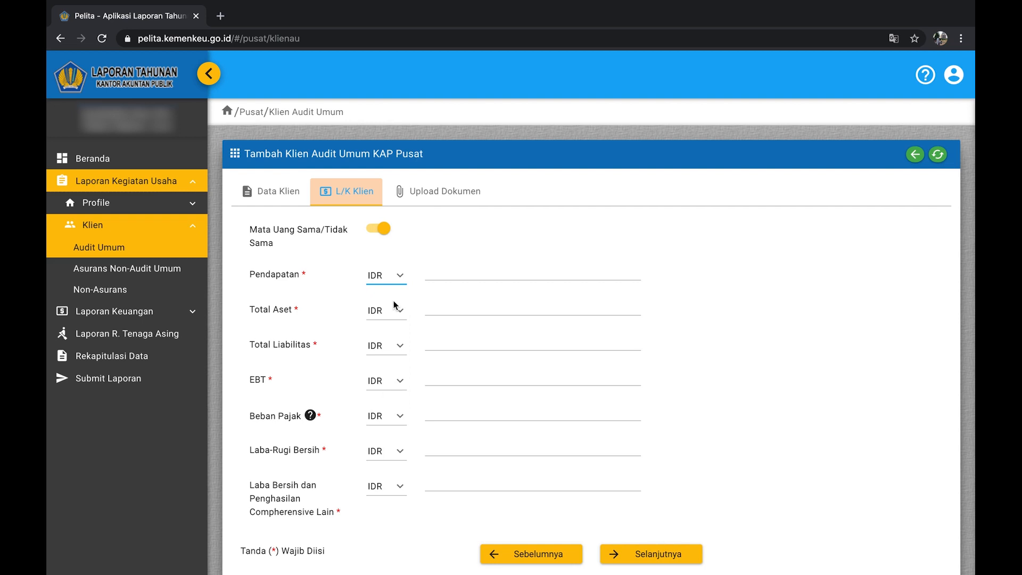
left_click(383, 233)
left_click(398, 278)
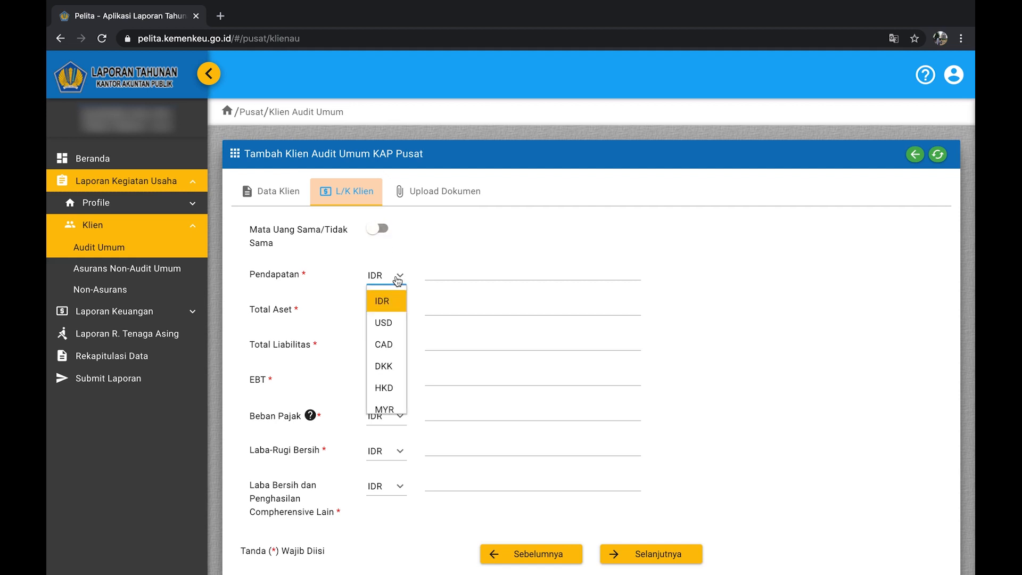
left_click(395, 321)
left_click(400, 348)
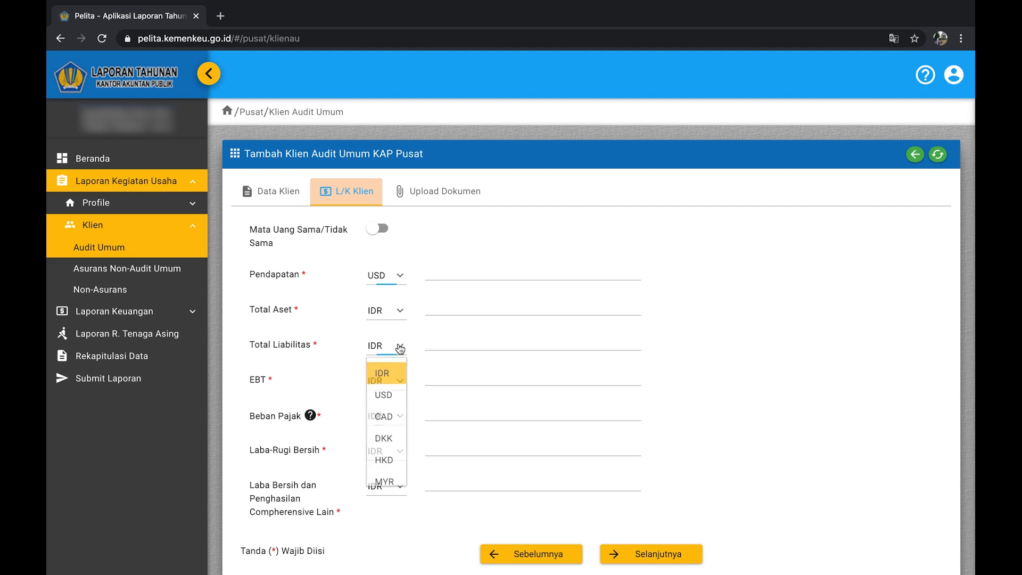
left_click(399, 395)
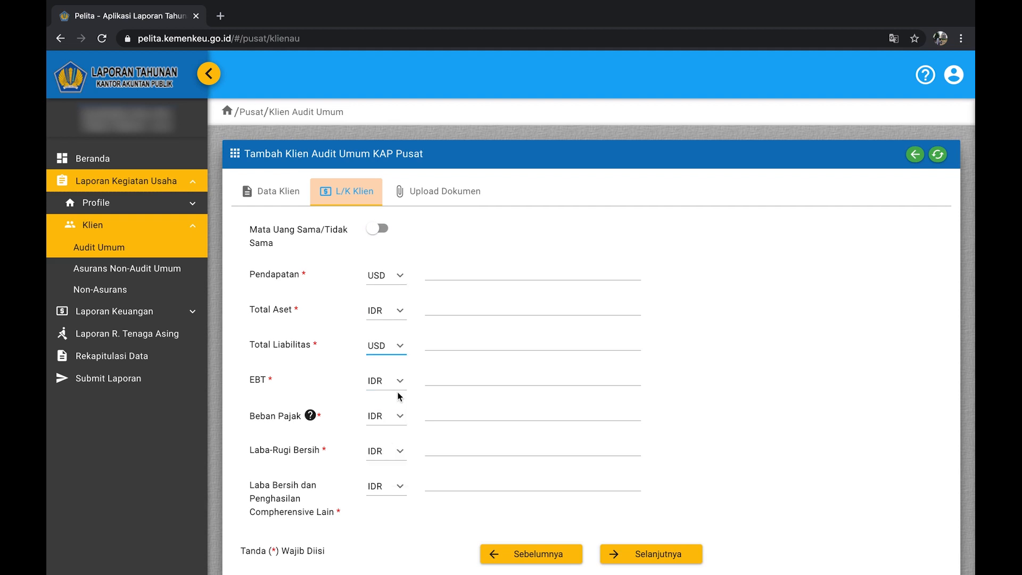
left_click(400, 416)
left_click(396, 465)
Switch back to one shared currency and set all figures to IDR.
left_click(378, 228)
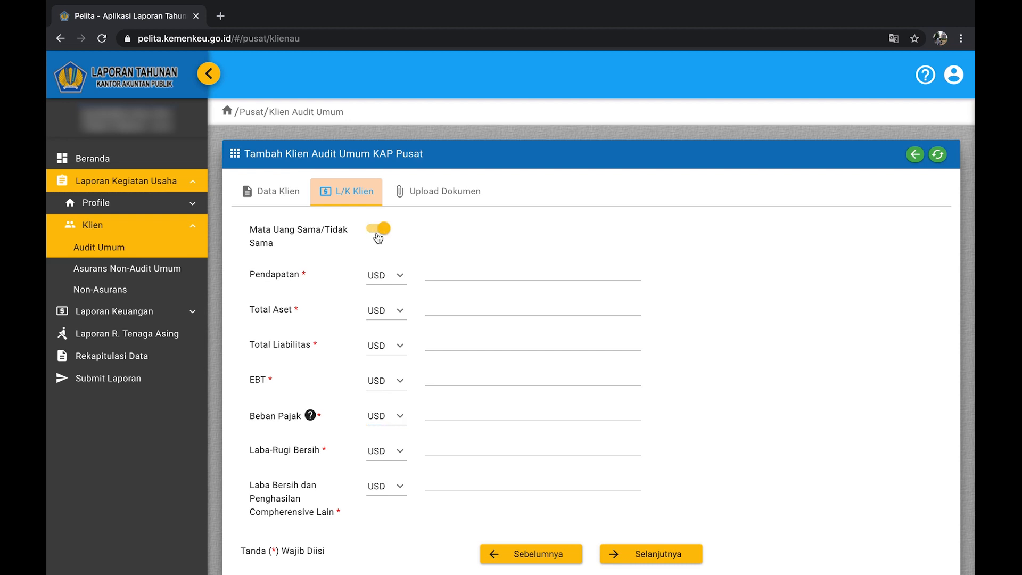
left_click(396, 275)
left_click(391, 300)
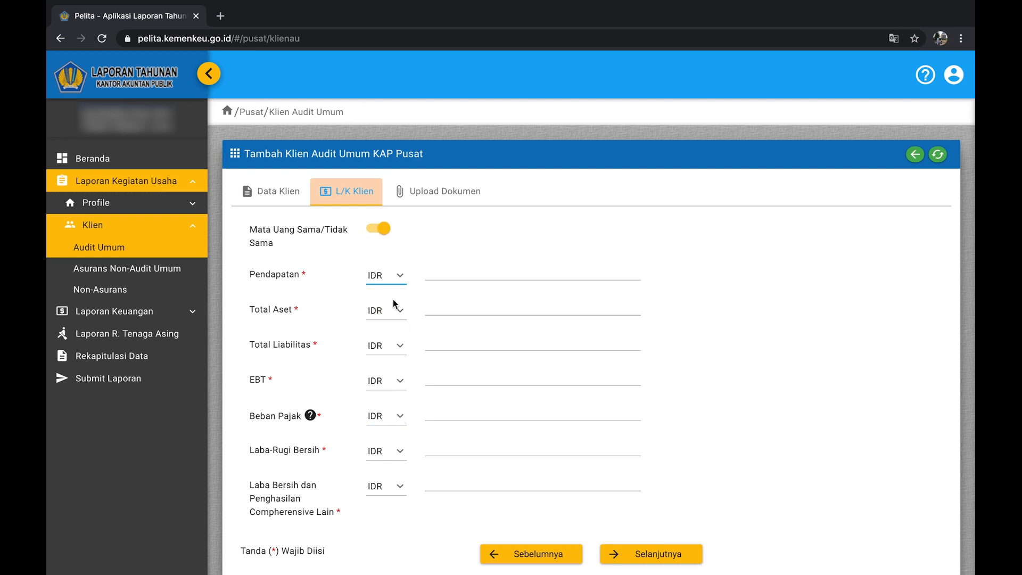
Enter 1,000,000,000 as the Pendapatan, Total Aset and Total Liabilitas amounts.
left_click(432, 273)
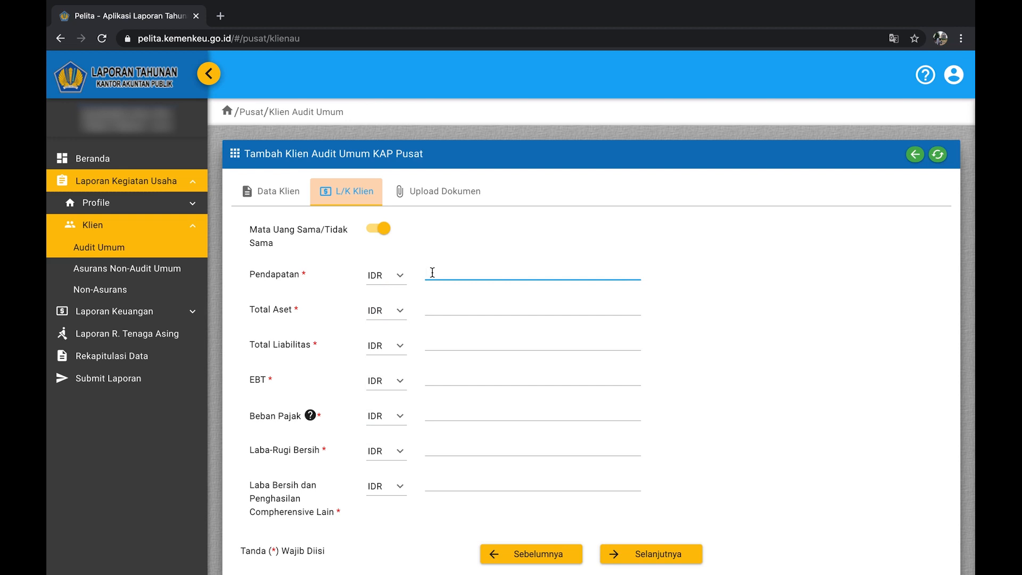
type("1,000,000,000")
key("Tab")
key("Tab")
type("1,0")
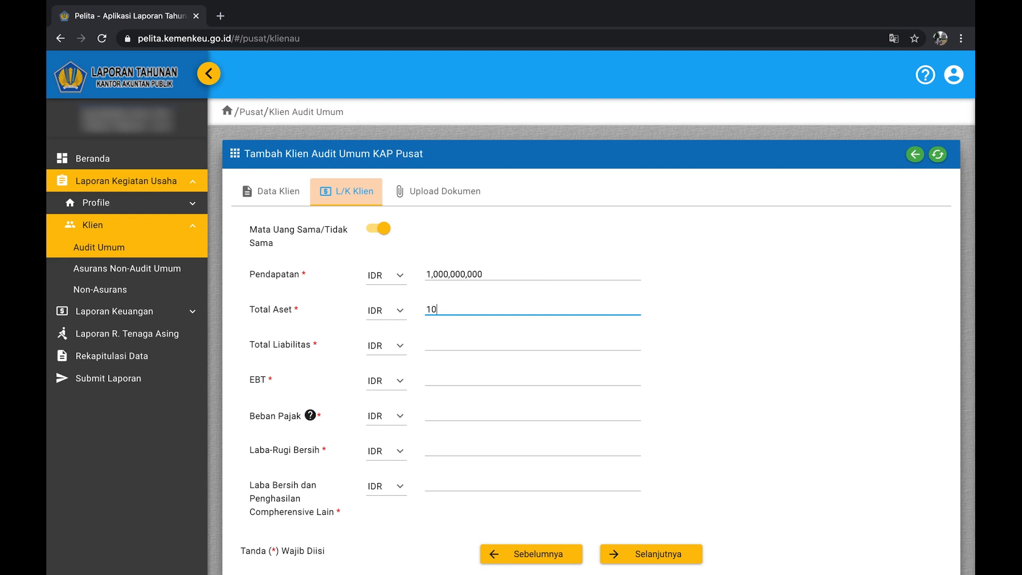
type("00,000,000")
key("Tab")
key("Tab")
type("1,")
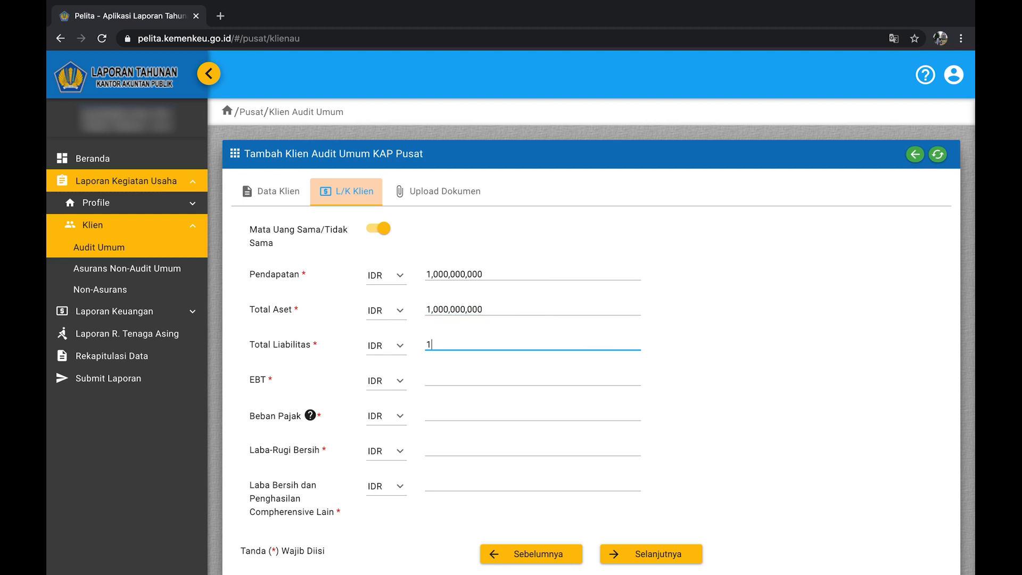
type("000,000,000")
Enter 1,000,000,000 for EBT, Beban Pajak and the comprehensive income amount.
key("Tab")
key("Tab")
type("1,")
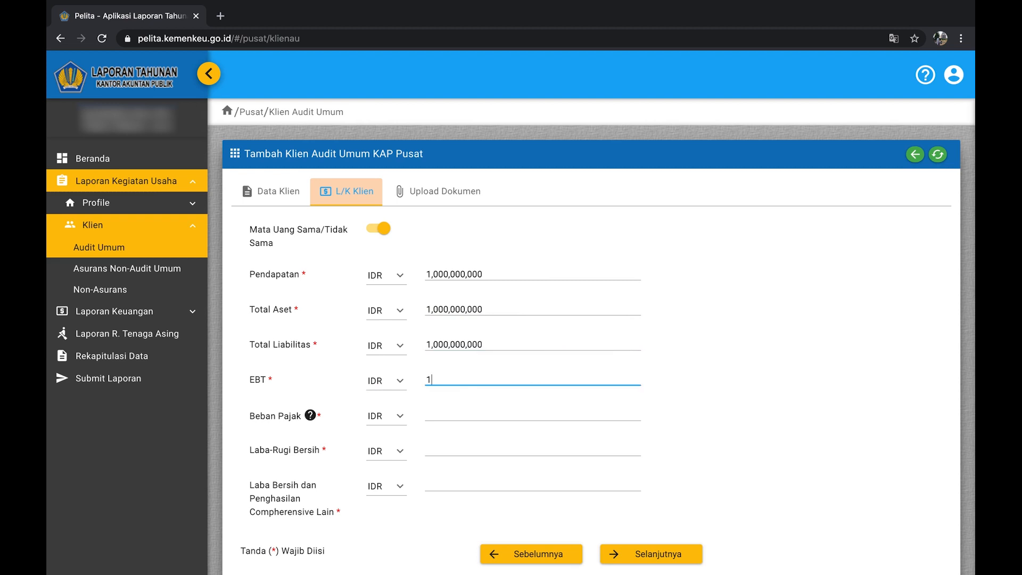
type("000,000,000")
key("Tab")
key("Tab")
type("1,")
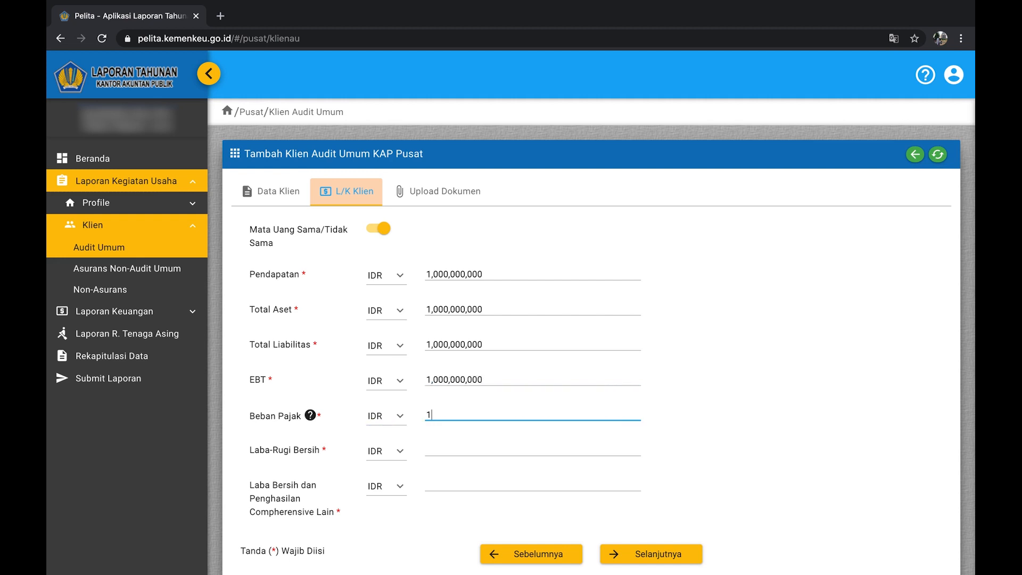
type("000,000,000")
key("Tab")
key("Tab")
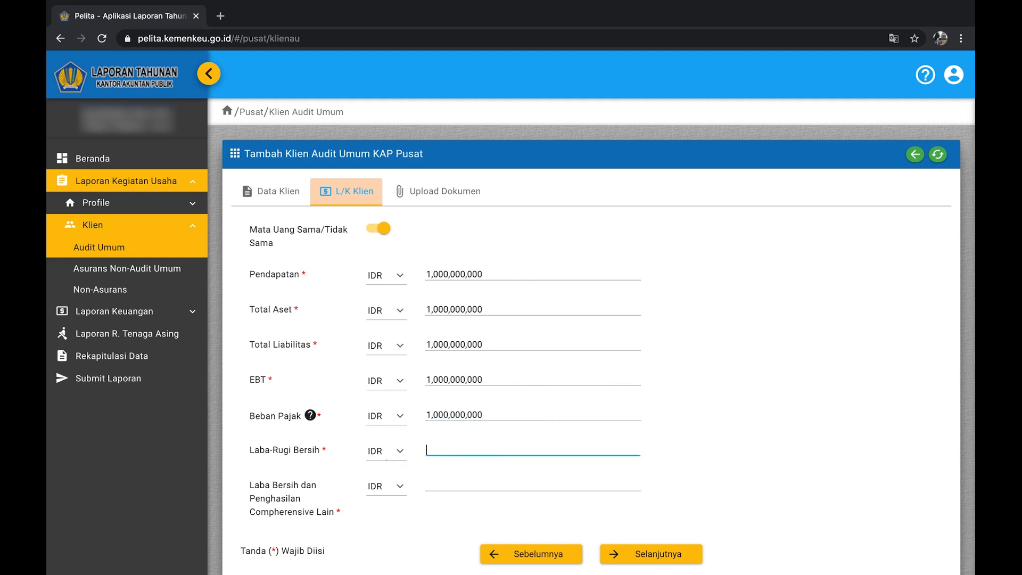
type("1,000,000,000")
key("Tab")
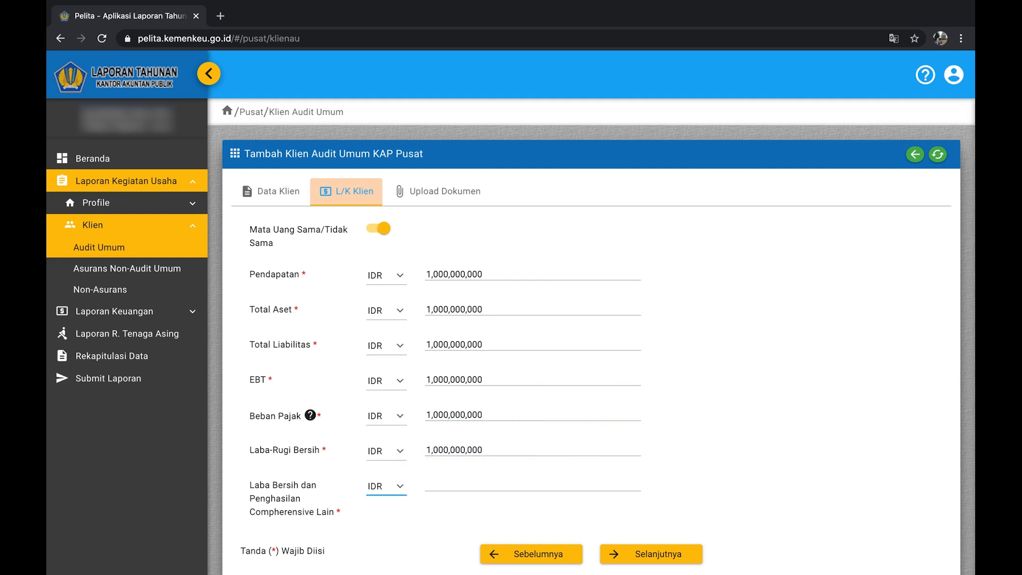
key("Tab")
type("1,000,000,")
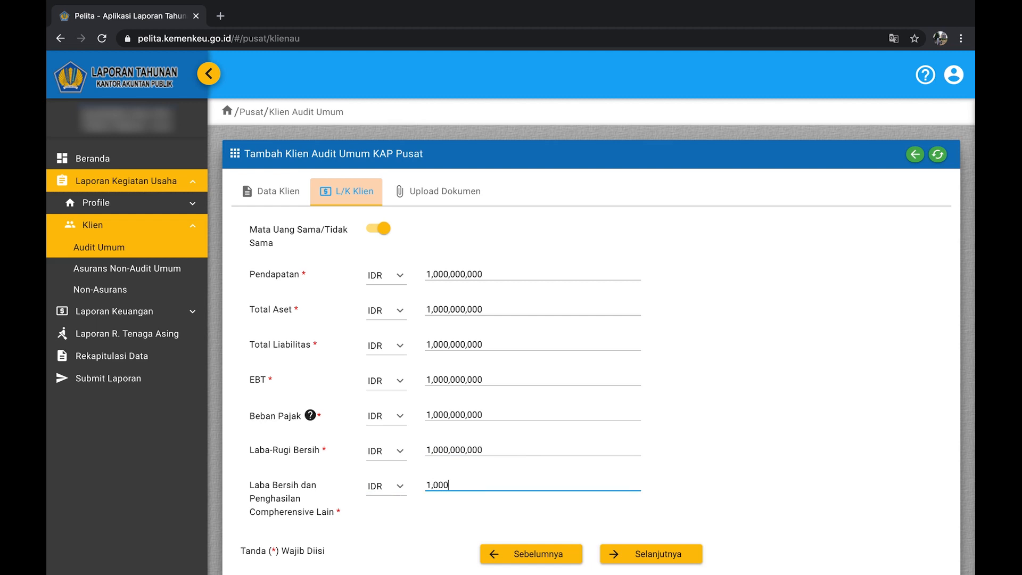
type("000")
Go to the Upload Dokumen tab and open the STP-LKTP/Surat Pernyataan dropdown.
left_click(619, 551)
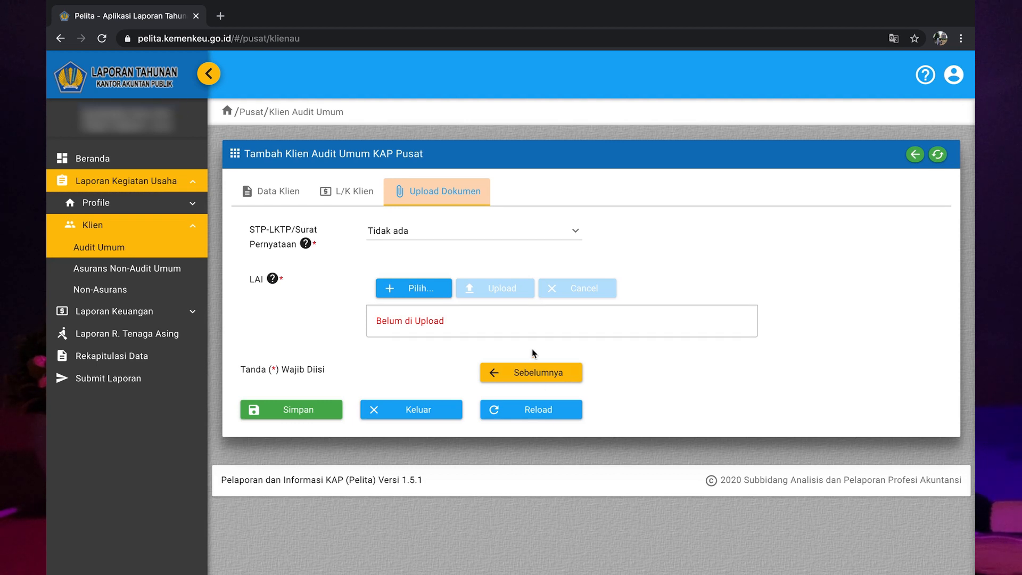
left_click(573, 233)
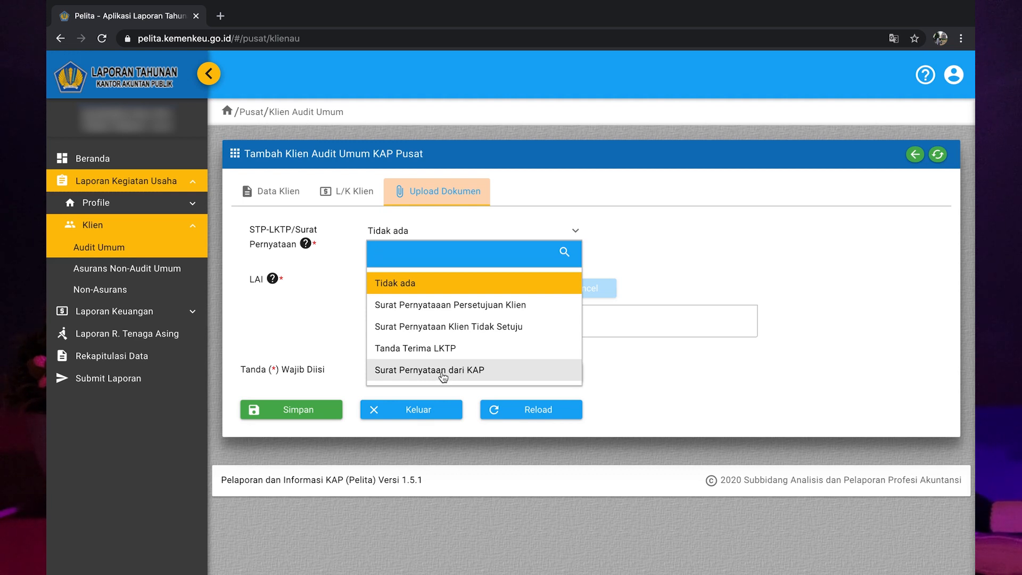
Select Tidak ada as the STP-LKTP/Surat Pernyataan document type.
left_click(474, 288)
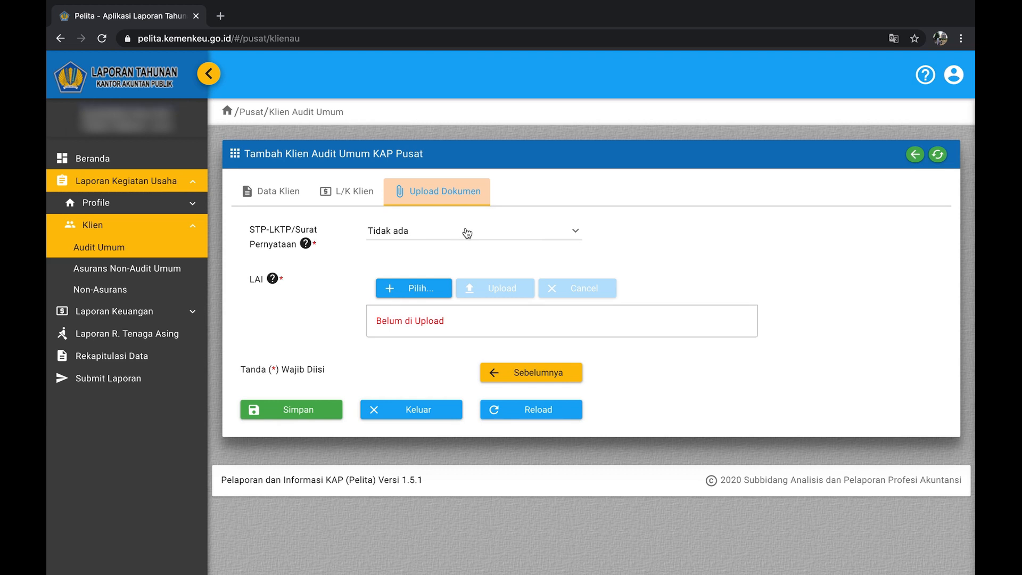
Try Surat Pernyataaan Persetujuan Klien, then switch the document type to Surat Pernyataan Klien Tidak Setuju.
left_click(464, 232)
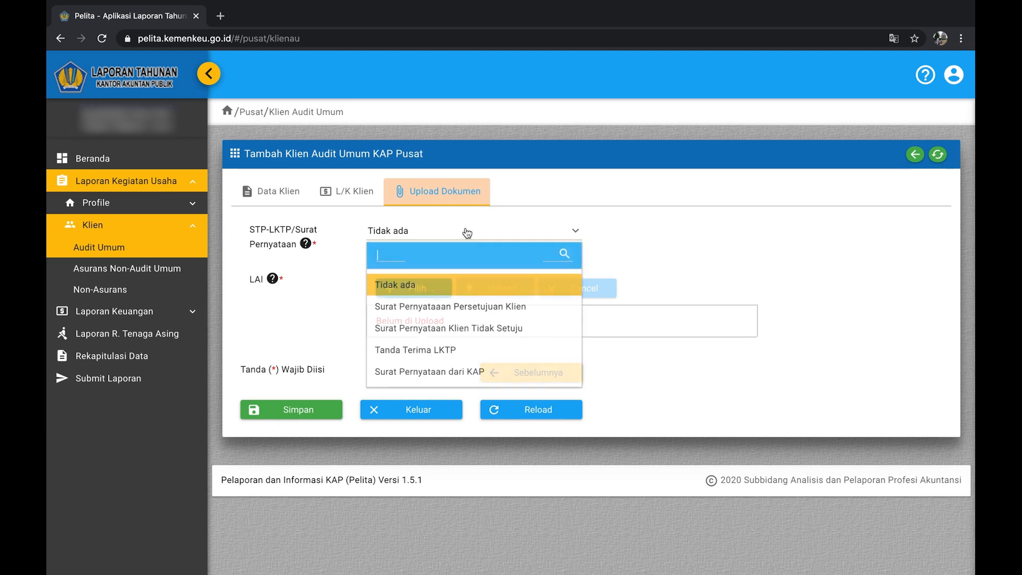
left_click(468, 305)
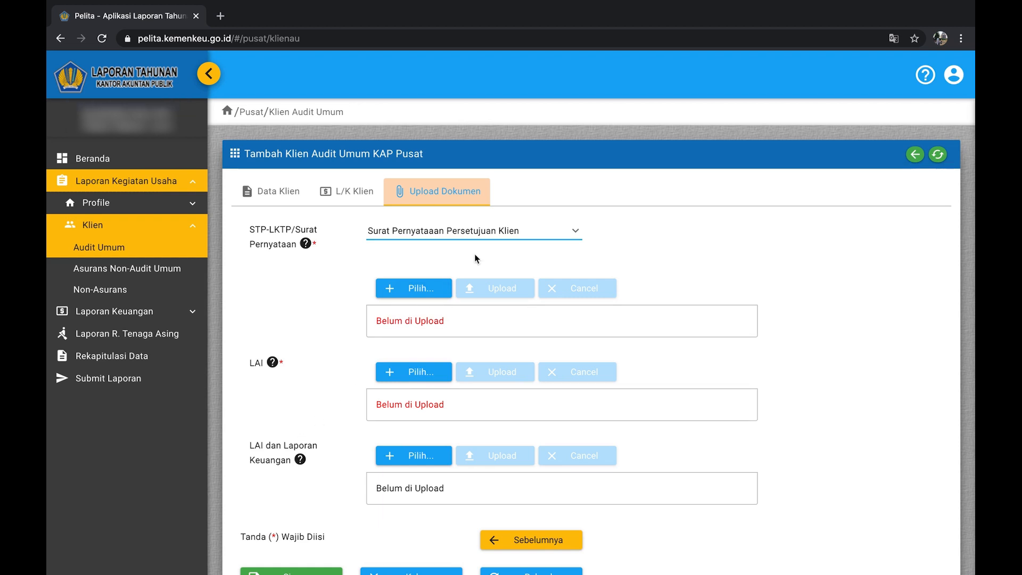
left_click(509, 233)
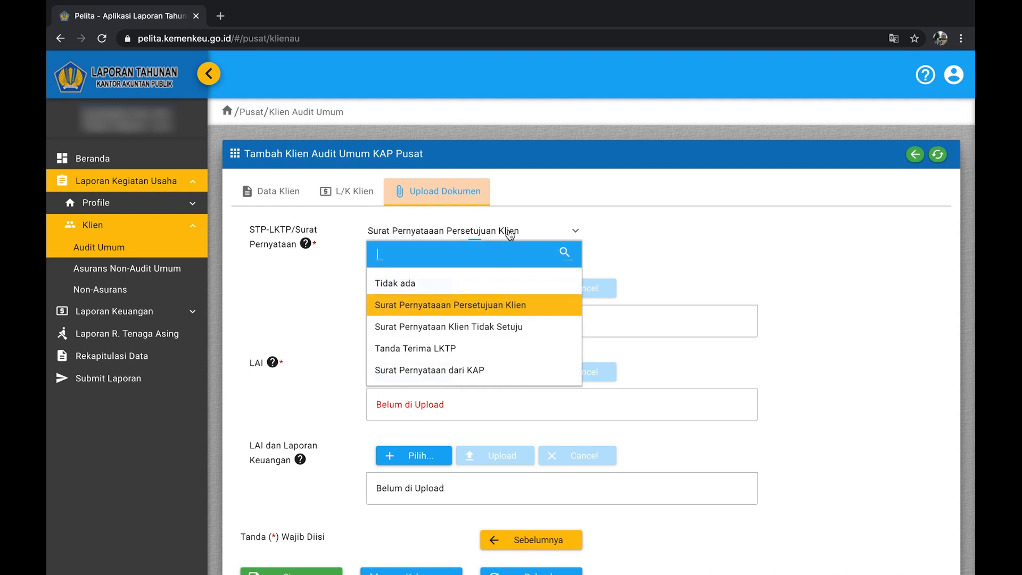
left_click(500, 327)
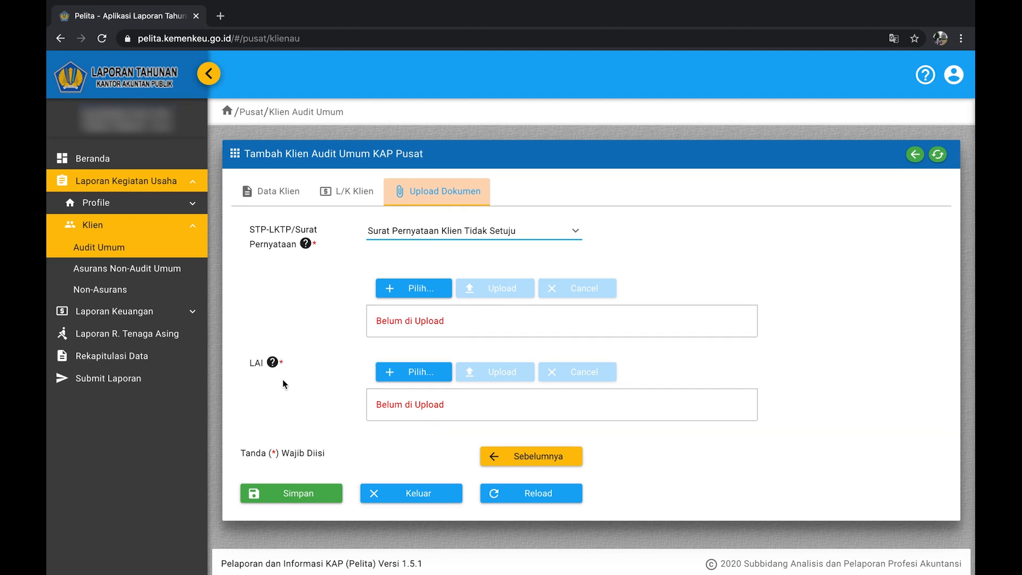
Try Tanda Terima LKTP, then set the document type to Surat Pernyataan dari KAP.
left_click(472, 233)
left_click(455, 347)
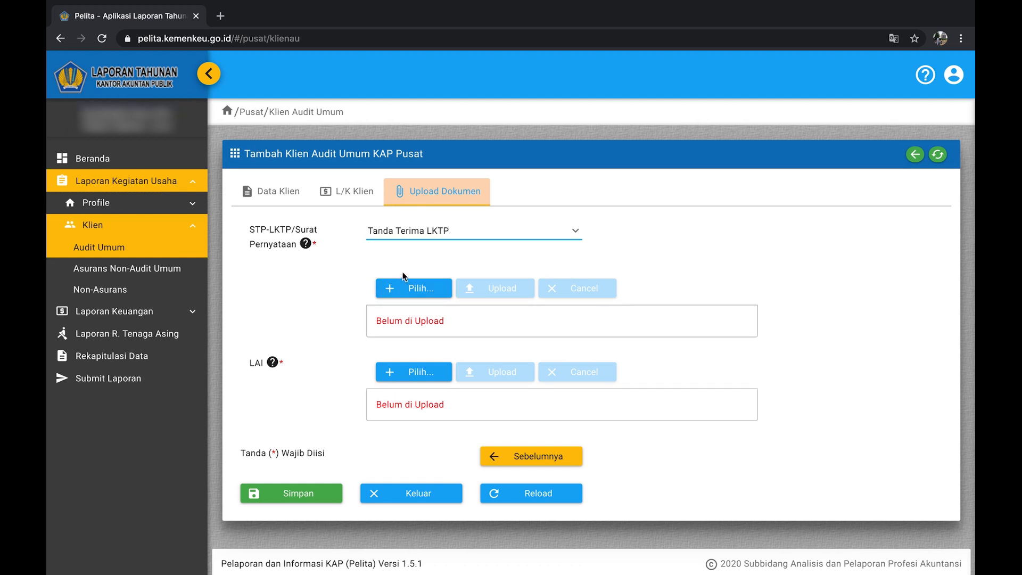
left_click(469, 232)
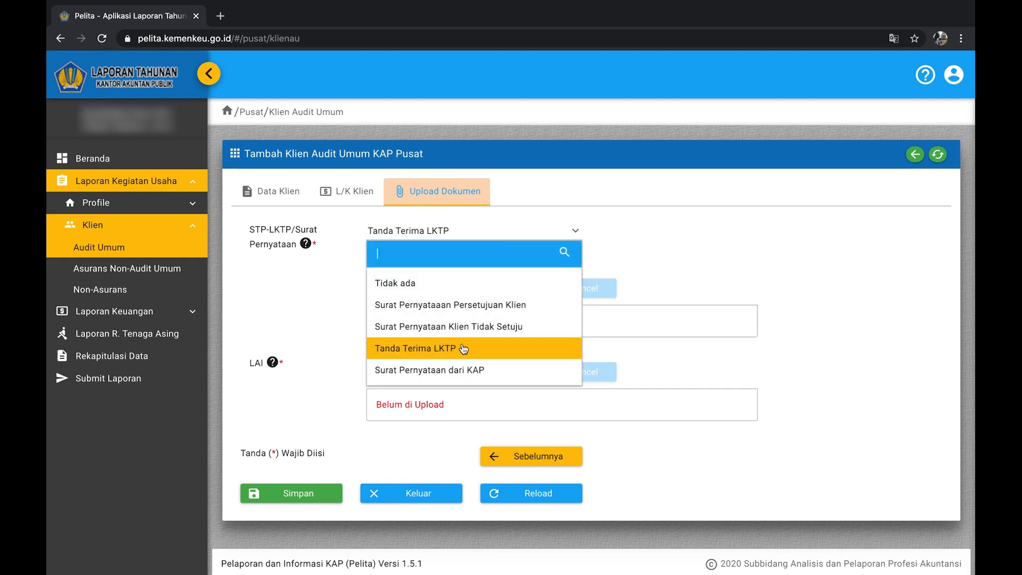
left_click(462, 369)
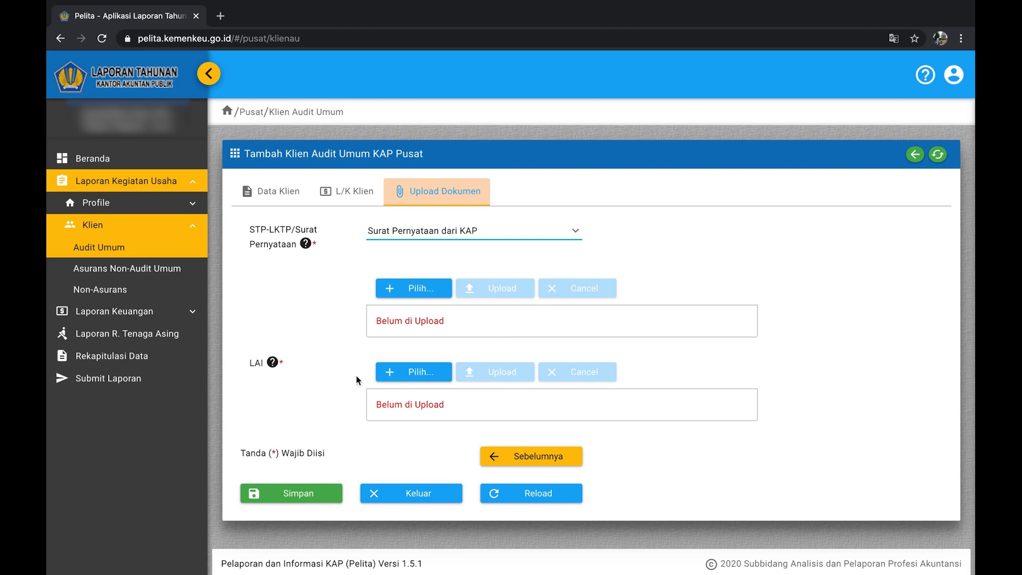
Upload the first PDF from Documents > Surat Masuk PPPK 2020 as LAI, then save the client.
left_click(432, 379)
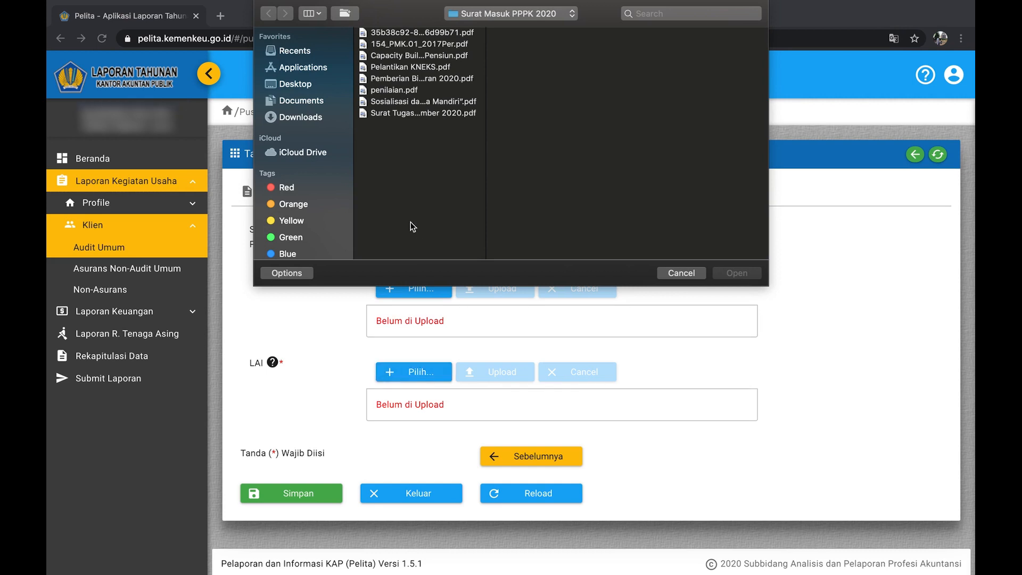
left_click(316, 106)
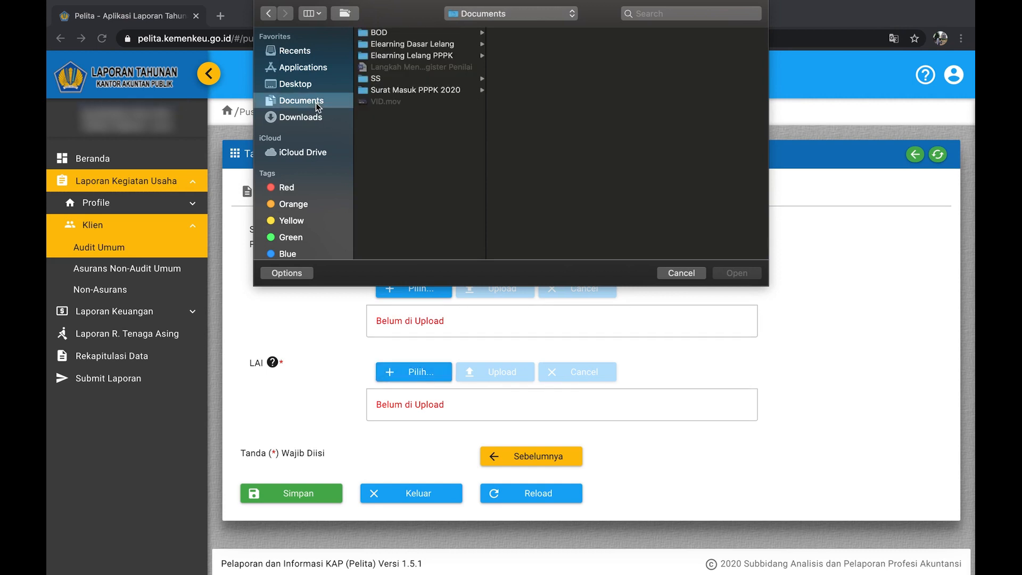
left_click(387, 92)
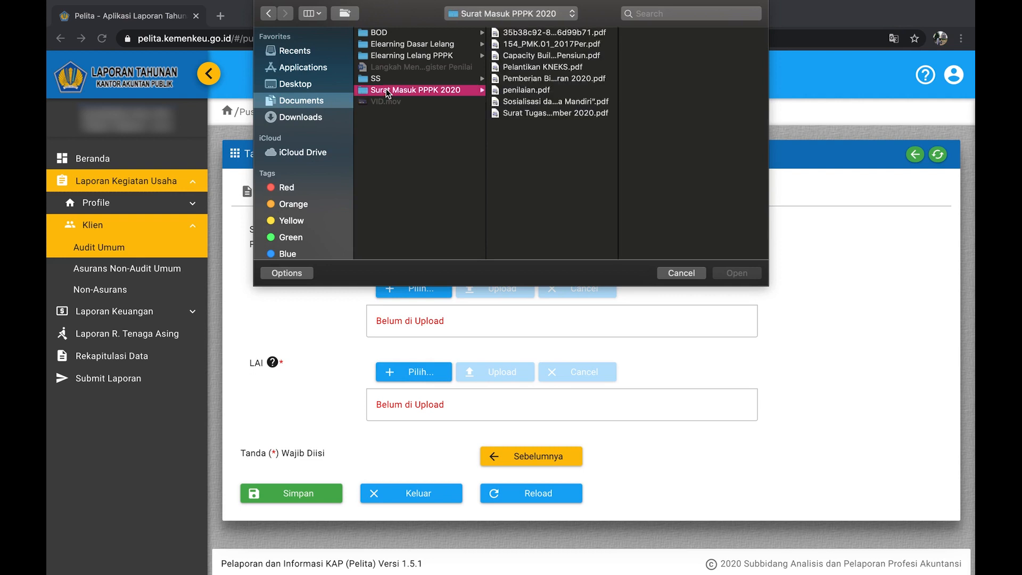
left_click(528, 34)
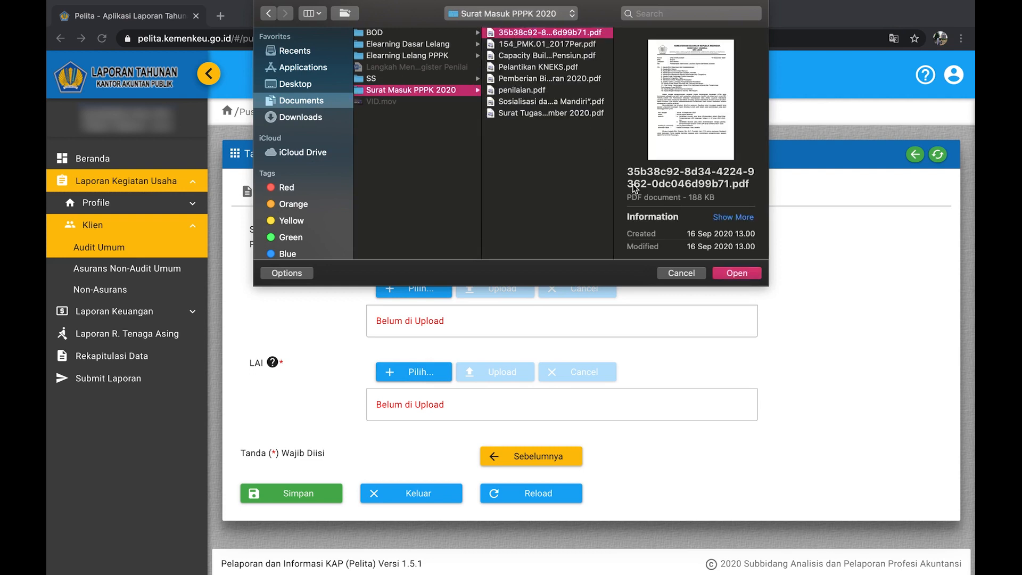
left_click(723, 272)
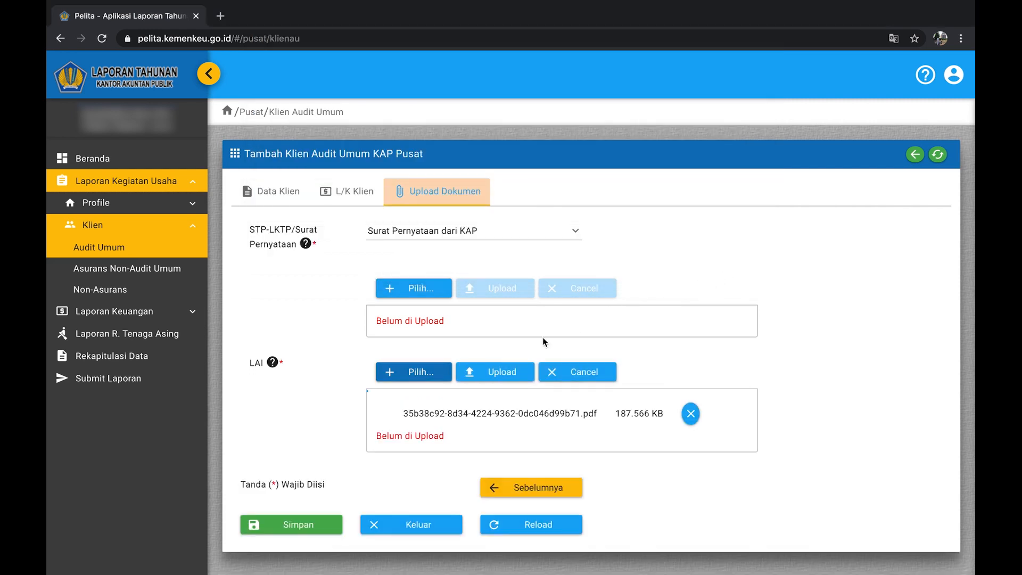
left_click(499, 372)
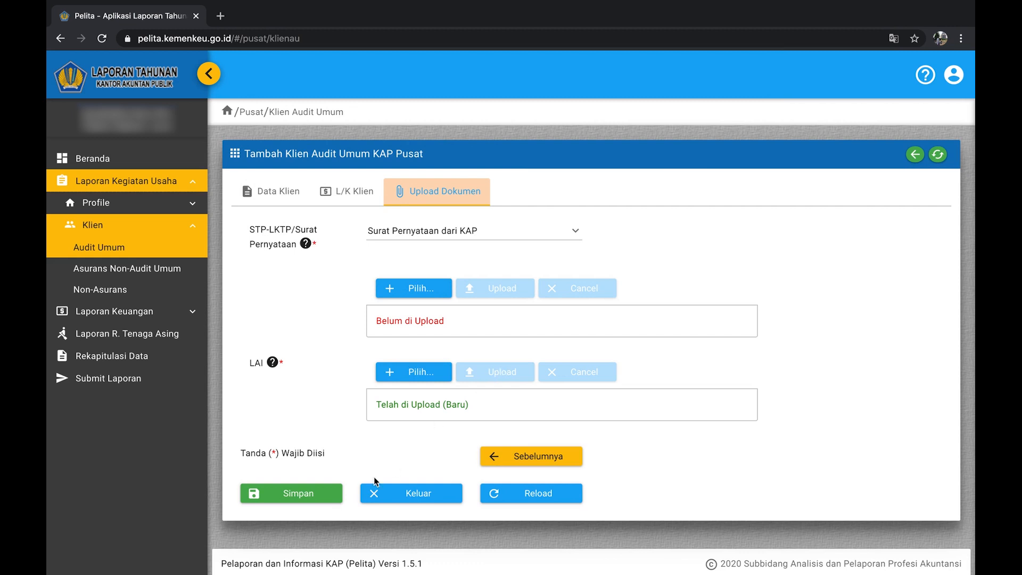
left_click(309, 494)
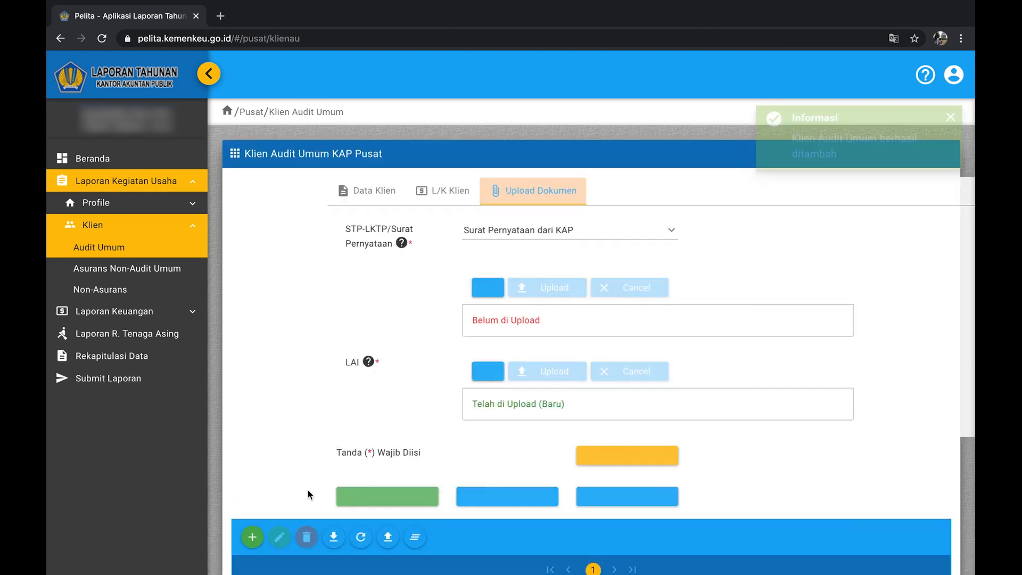